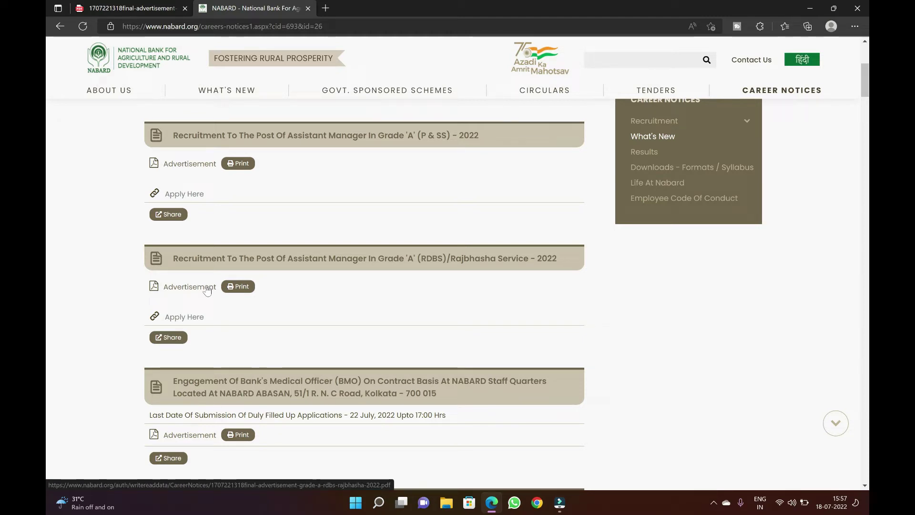
Start a new candidate registration for the Assistant Manager Grade 'A' (RDBS) post, then return to the advertisement PDF
{"action": "left_click", "coordinate": [193, 318]}
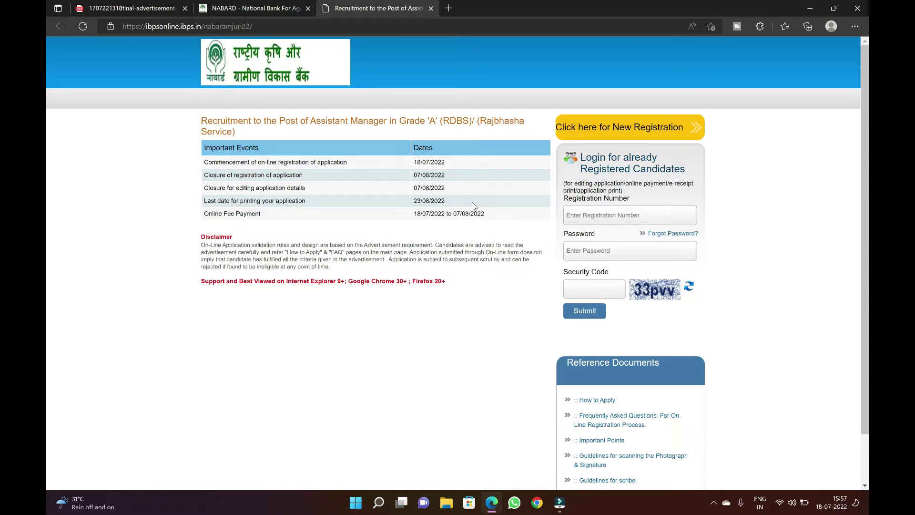
{"action": "left_click", "coordinate": [610, 128]}
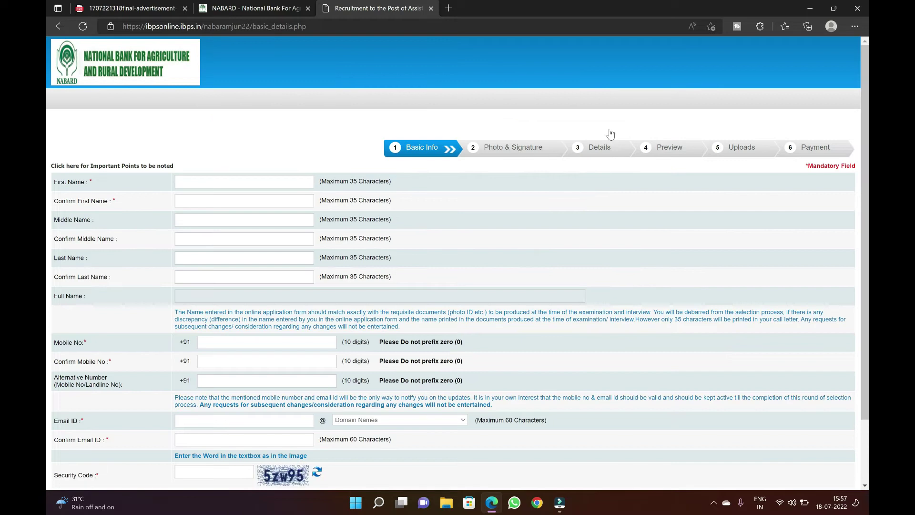
{"action": "scroll", "coordinate": [369, 307], "scroll_direction": "down", "scroll_amount": 2}
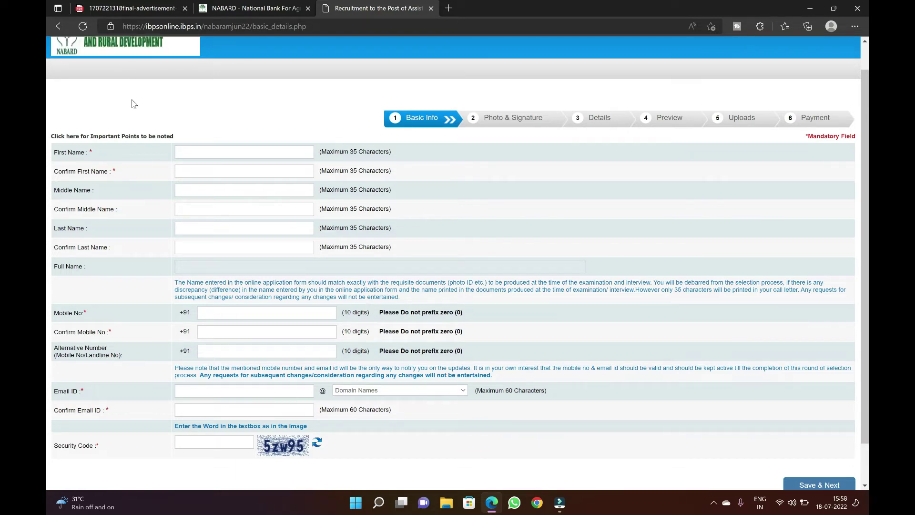
{"action": "left_click", "coordinate": [140, 7]}
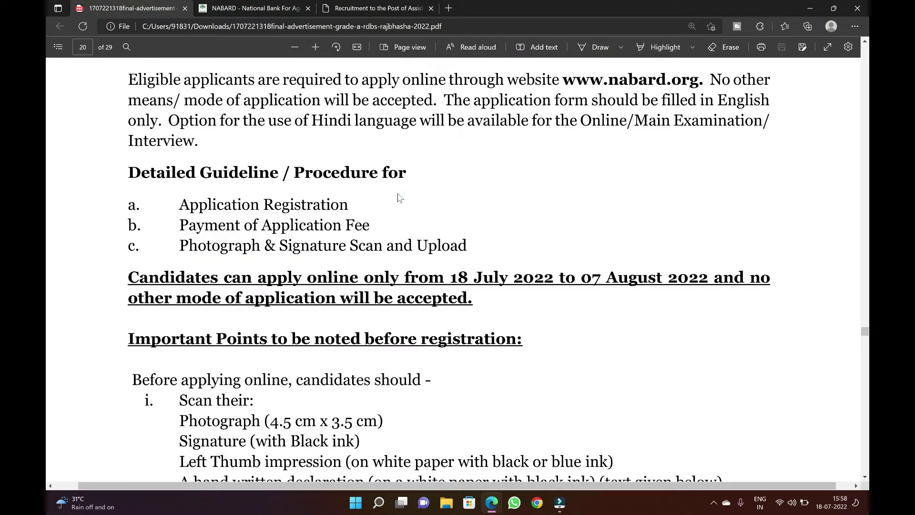
Scroll page 20 to the pre-registration requirements: photograph, signature, thumb impression and handwritten declaration
{"action": "scroll", "coordinate": [399, 197], "scroll_direction": "down", "scroll_amount": 1}
{"action": "scroll", "coordinate": [399, 198], "scroll_direction": "down", "scroll_amount": 6}
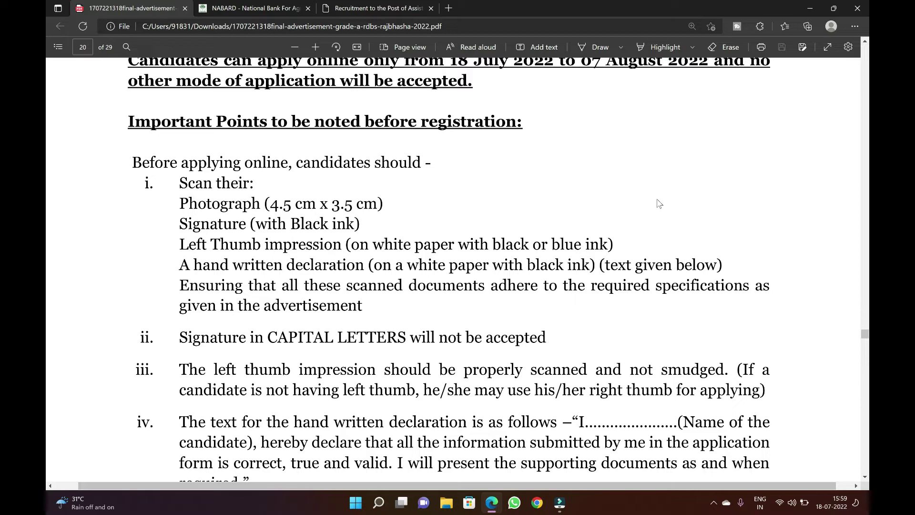
Scroll past page 20 to page 21's Application Registration steps
{"action": "scroll", "coordinate": [659, 204], "scroll_direction": "down", "scroll_amount": 3}
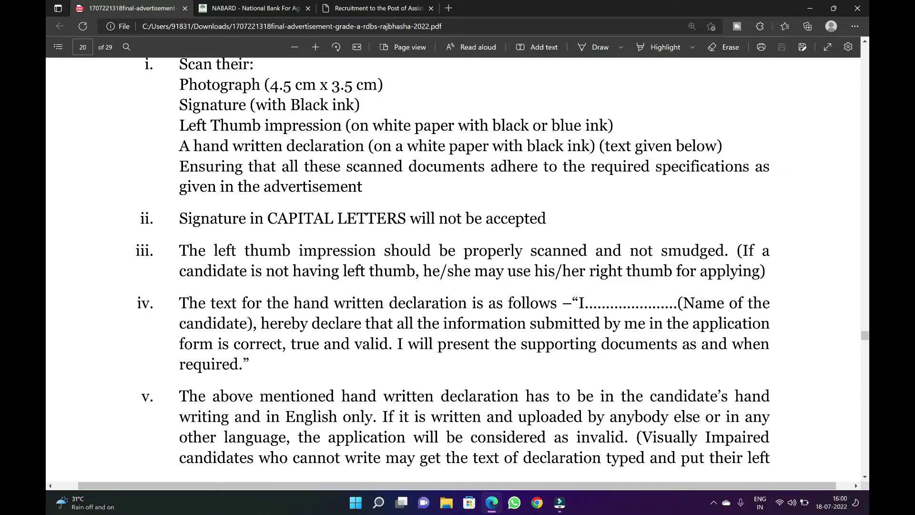
{"action": "scroll", "coordinate": [453, 262], "scroll_direction": "down", "scroll_amount": 3}
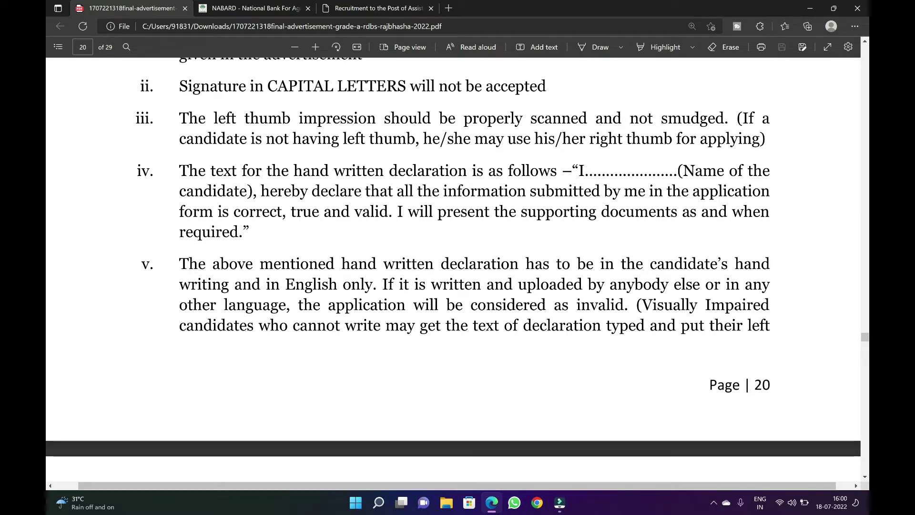
{"action": "key", "text": "Page_Down"}
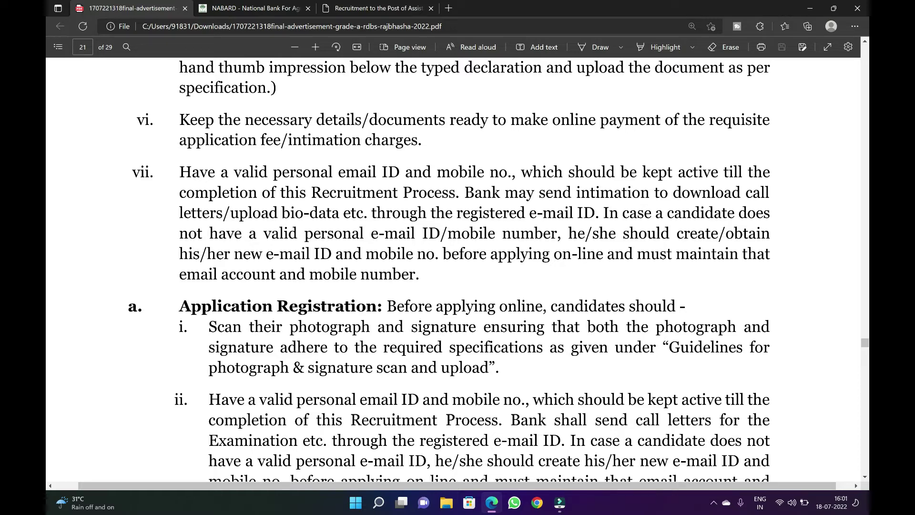
Scroll further through page 21's instructions on scanning the photograph and signature
{"action": "scroll", "coordinate": [767, 284], "scroll_direction": "down", "scroll_amount": 10}
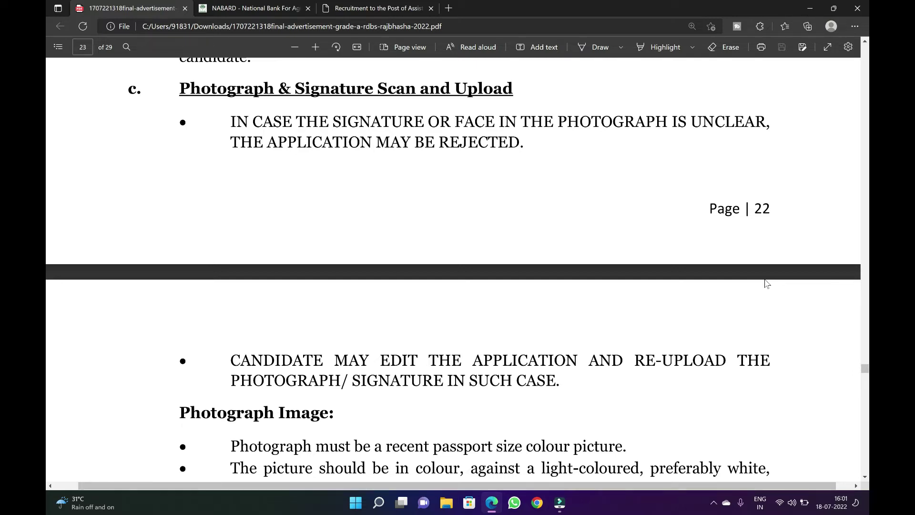
Scroll past the photograph rules to the signature (140 x 60) and thumb impression (240 x 240) specifications
{"action": "scroll", "coordinate": [766, 283], "scroll_direction": "down", "scroll_amount": 2}
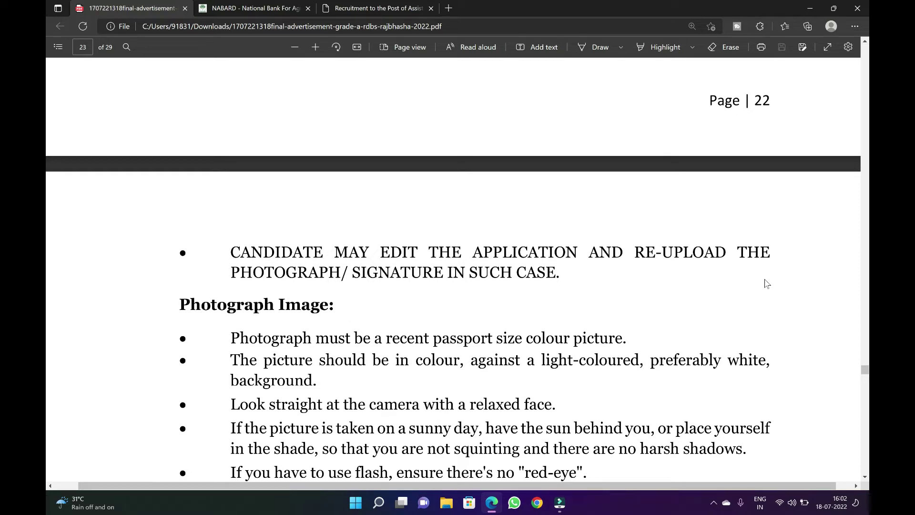
{"action": "scroll", "coordinate": [765, 283], "scroll_direction": "down", "scroll_amount": 3}
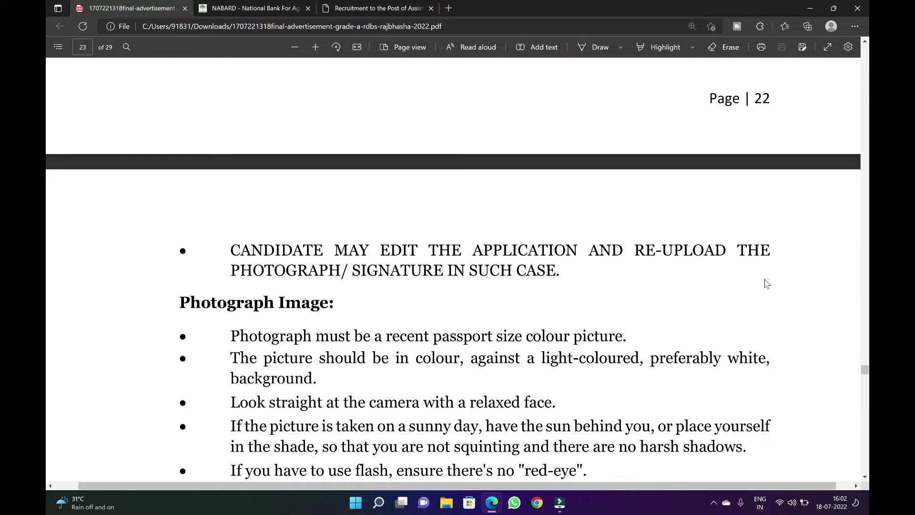
{"action": "scroll", "coordinate": [766, 283], "scroll_direction": "down", "scroll_amount": 1}
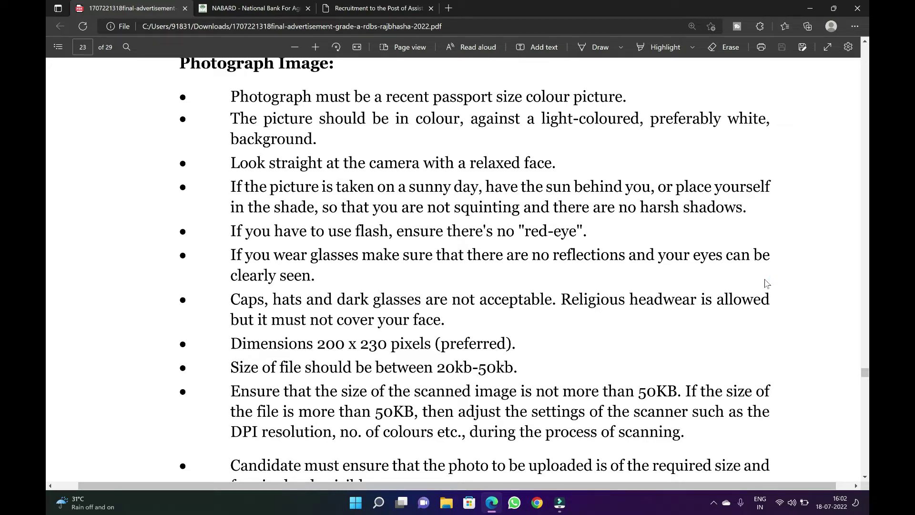
{"action": "scroll", "coordinate": [765, 283], "scroll_direction": "down", "scroll_amount": 2}
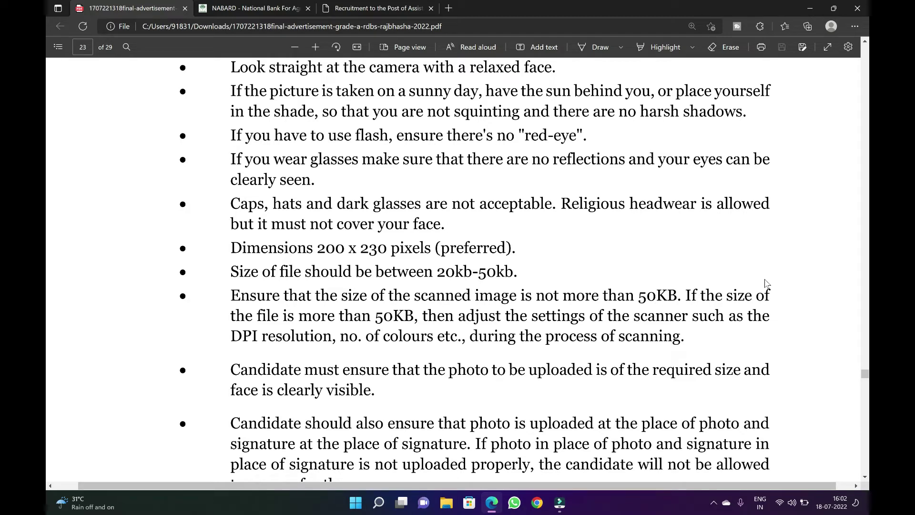
{"action": "scroll", "coordinate": [766, 283], "scroll_direction": "down", "scroll_amount": 1}
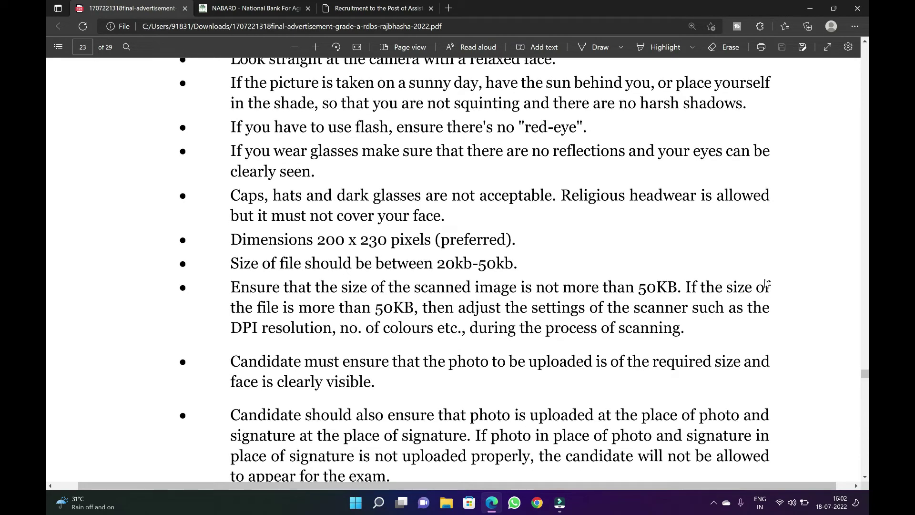
{"action": "scroll", "coordinate": [766, 283], "scroll_direction": "down", "scroll_amount": 2}
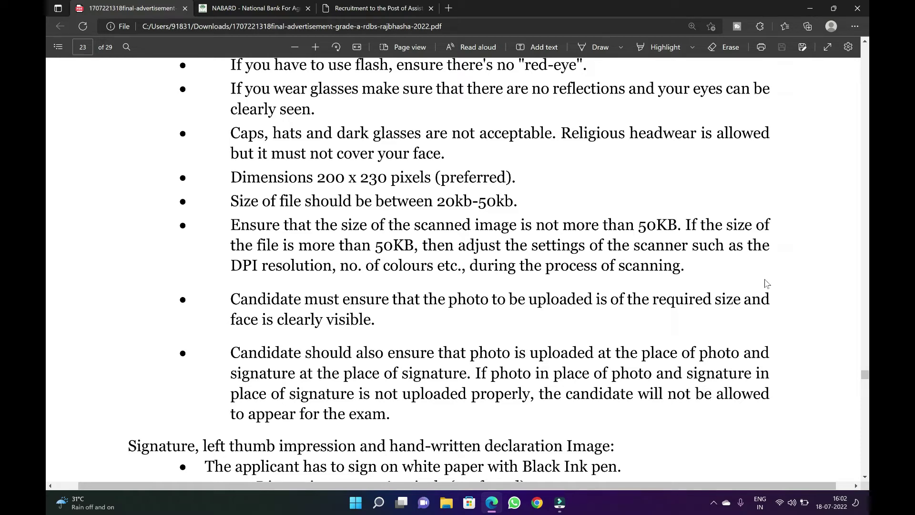
{"action": "scroll", "coordinate": [766, 283], "scroll_direction": "down", "scroll_amount": 4}
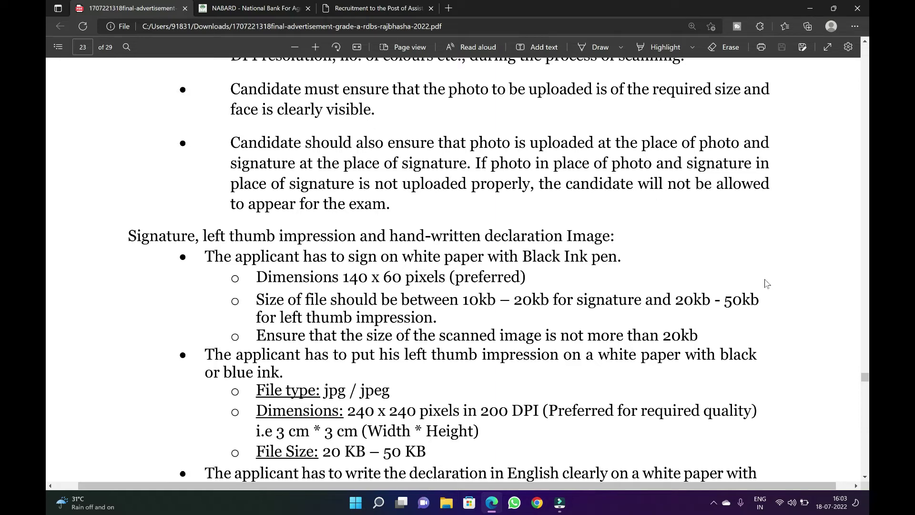
Scroll down to page 24's scanning guidelines: 200 dpi minimum, True Color, JPG/JPEG format
{"action": "scroll", "coordinate": [766, 283], "scroll_direction": "down", "scroll_amount": 2}
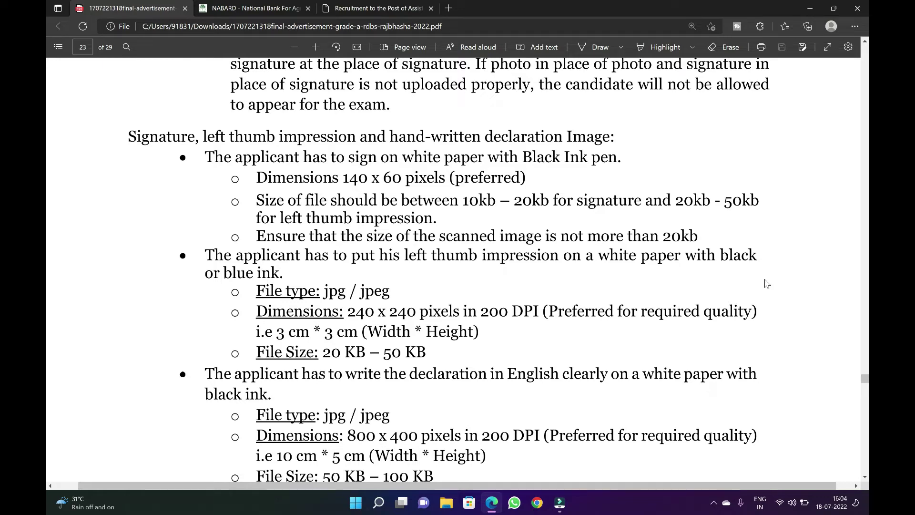
{"action": "scroll", "coordinate": [766, 283], "scroll_direction": "down", "scroll_amount": 2}
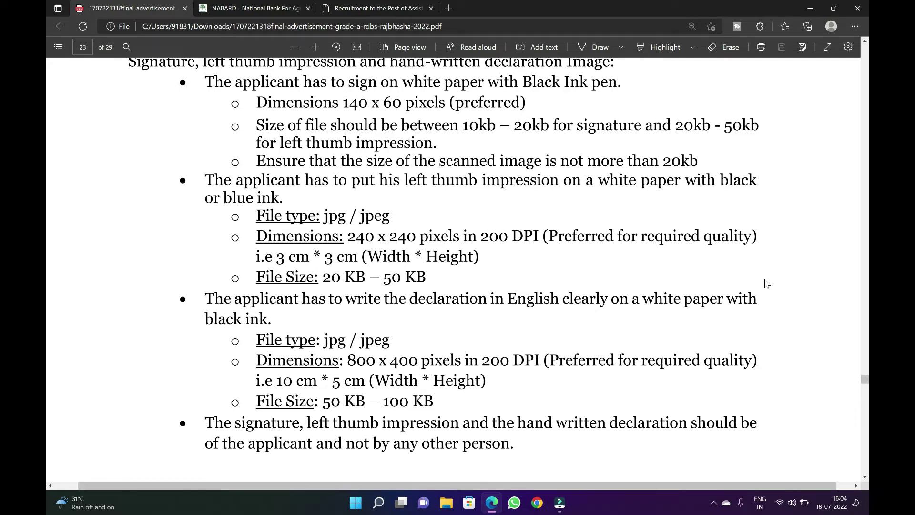
{"action": "scroll", "coordinate": [766, 283], "scroll_direction": "down", "scroll_amount": 2}
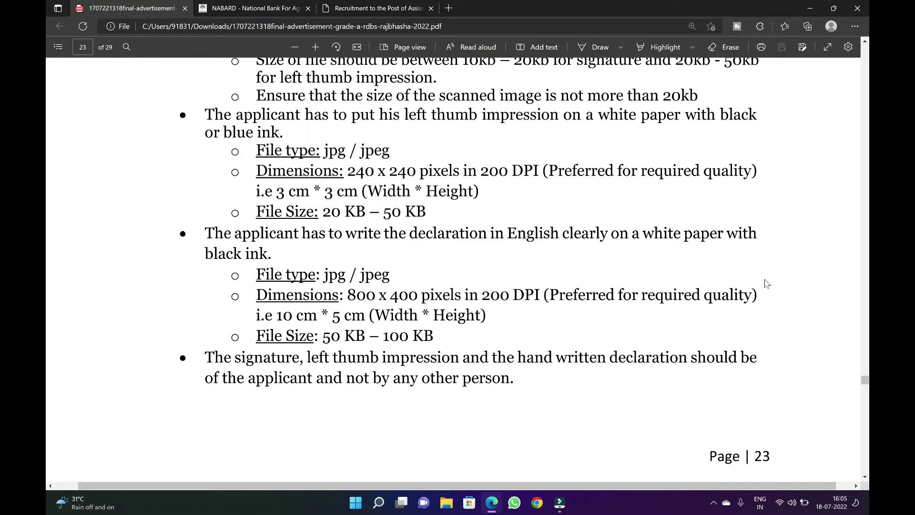
{"action": "scroll", "coordinate": [767, 283], "scroll_direction": "down", "scroll_amount": 6}
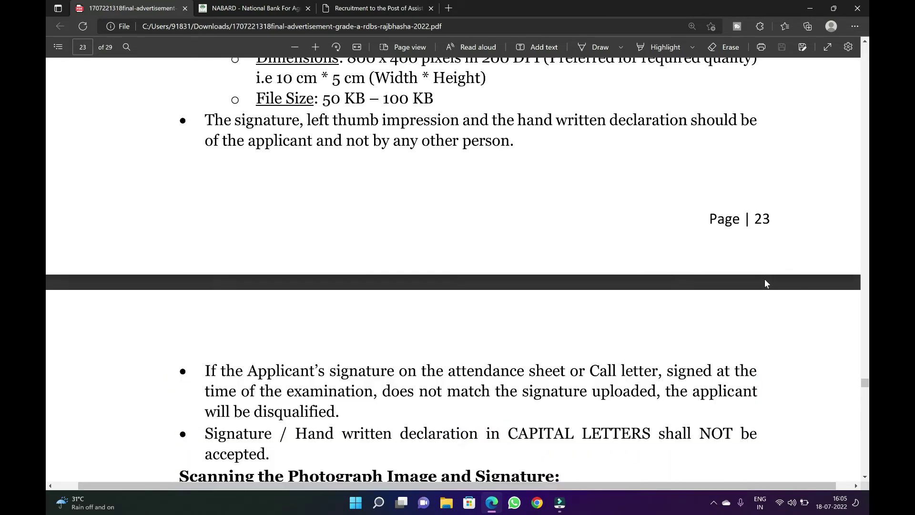
{"action": "scroll", "coordinate": [766, 283], "scroll_direction": "down", "scroll_amount": 2}
{"action": "scroll", "coordinate": [766, 283], "scroll_direction": "right", "scroll_amount": 1}
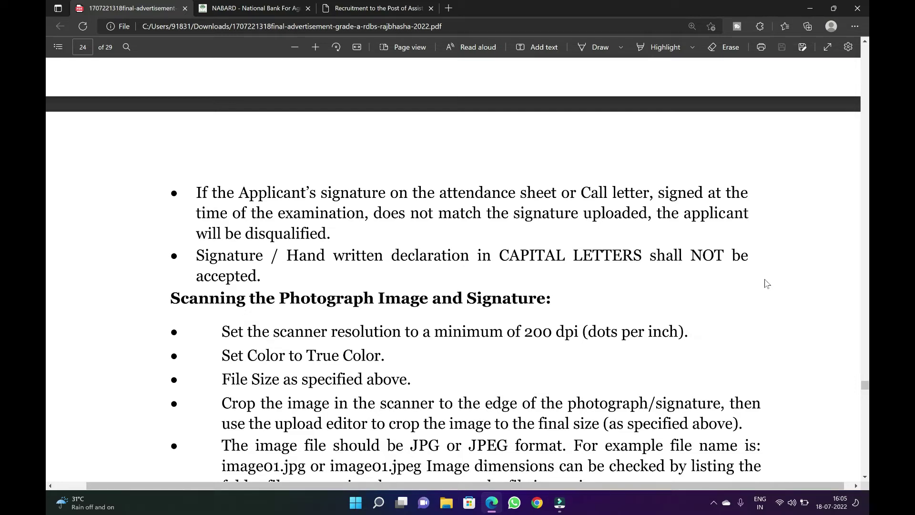
On the Basic Info form, type the candidate's first name and start its confirmation
{"action": "left_click", "coordinate": [381, 7]}
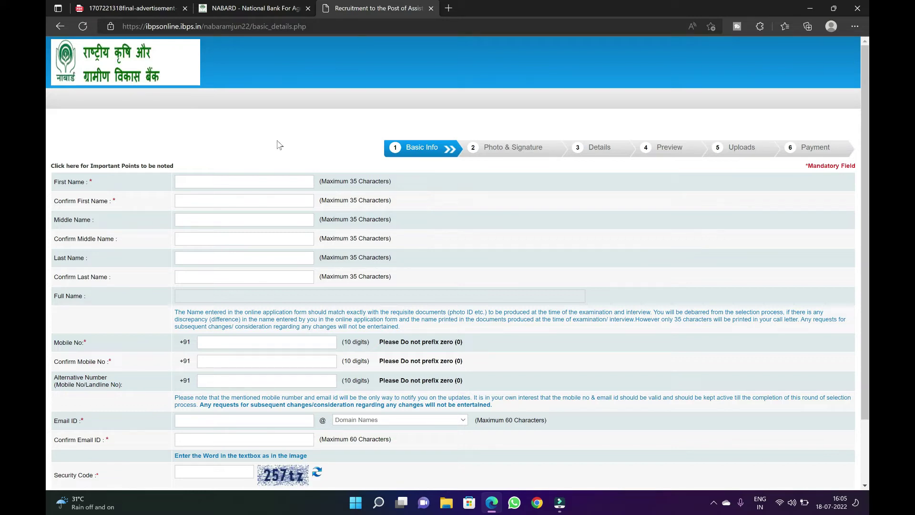
{"action": "left_click", "coordinate": [252, 178]}
{"action": "key", "text": "Caps_Lock"}
{"action": "key", "text": "Caps_Lock"}
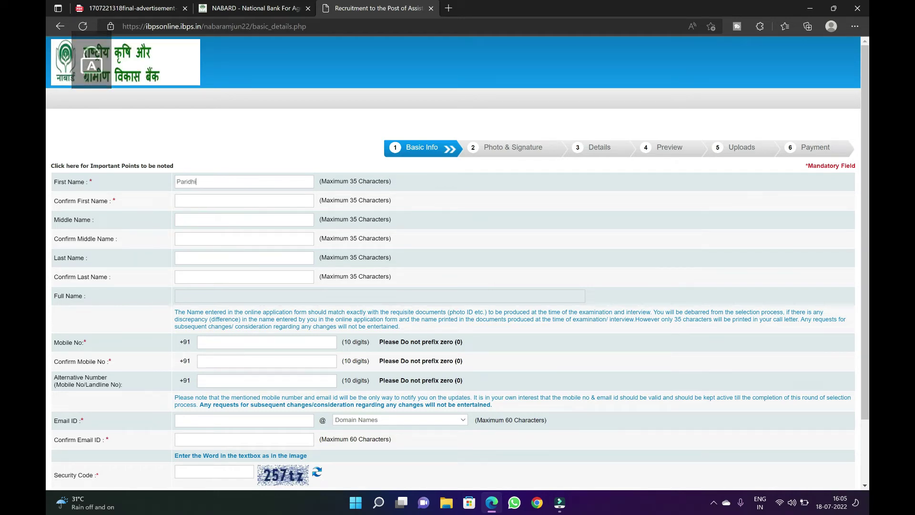
{"action": "key", "text": "Tab"}
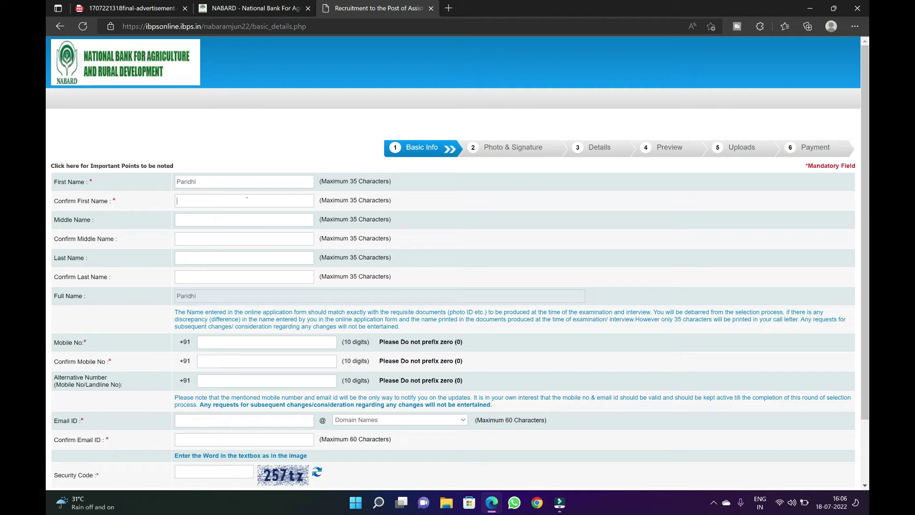
{"action": "key", "text": "Caps_Lock"}
{"action": "key", "text": "Caps_Lock"}
Enter and confirm the candidate's surname, correcting a mistyped capital letter
{"action": "left_click", "coordinate": [210, 256]}
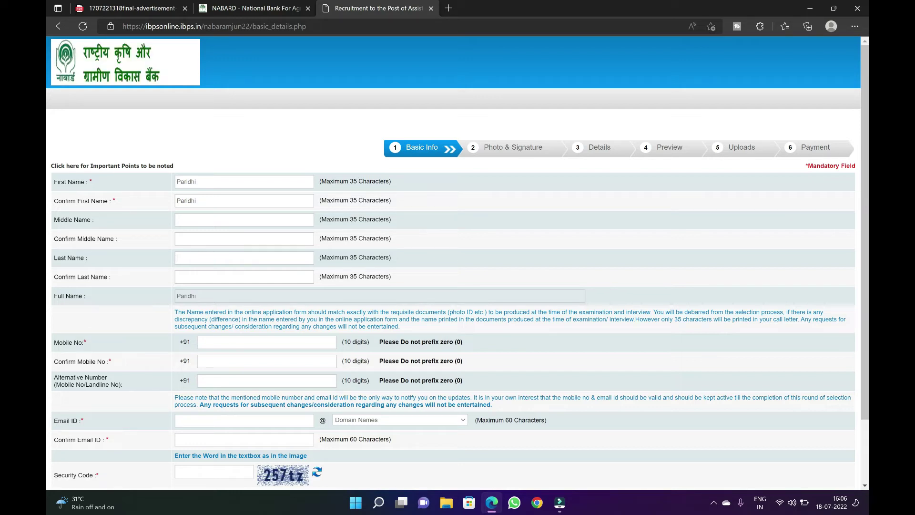
{"action": "key", "text": "Caps_Lock"}
{"action": "key", "text": "Tab"}
{"action": "type", "text": "J"}
{"action": "key", "text": "Caps_Lock"}
{"action": "type", "text": "I"}
{"action": "key", "text": "BackSpace"}
{"action": "key", "text": "Caps_Lock"}
{"action": "type", "text": "ain"}
{"action": "scroll", "coordinate": [458, 261], "scroll_direction": "down", "scroll_amount": 3}
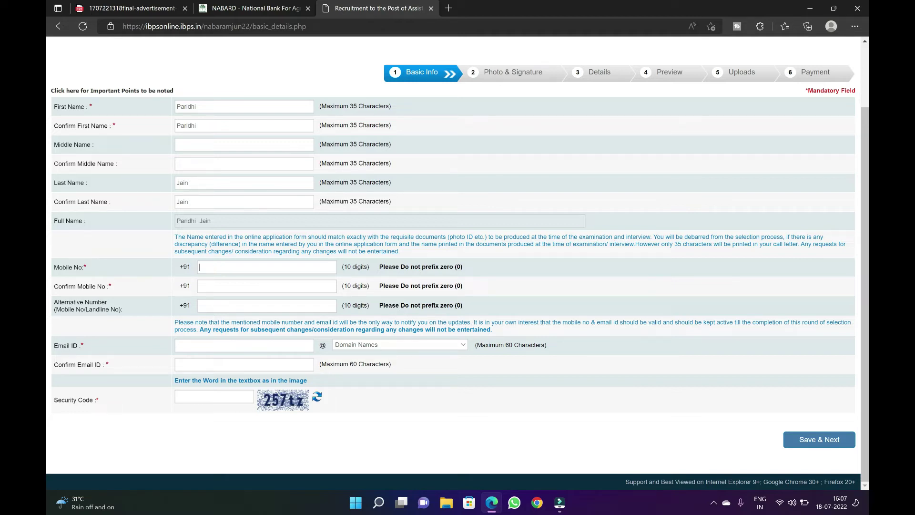
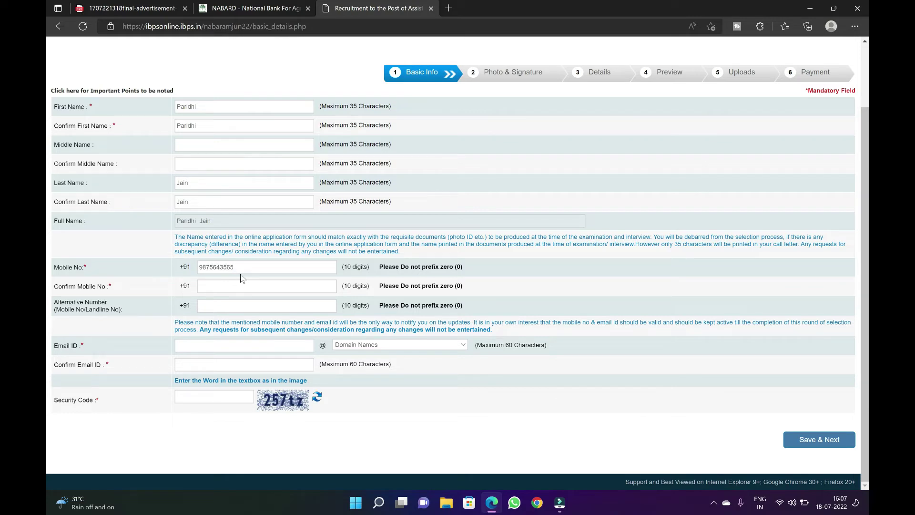
Enter the candidate's mobile number and fill its confirmation field
{"action": "key", "text": "ctrl+a"}
{"action": "left_click", "coordinate": [204, 286]}
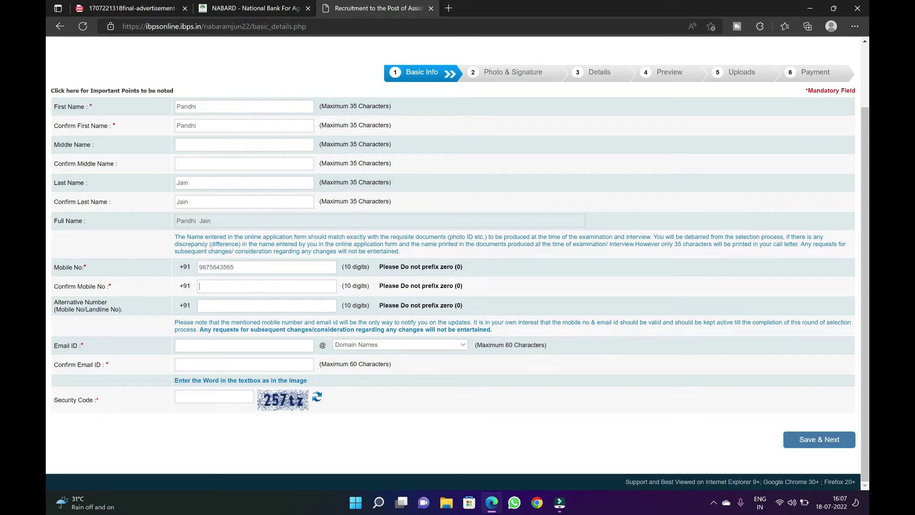
{"action": "key", "text": "ctrl+a"}
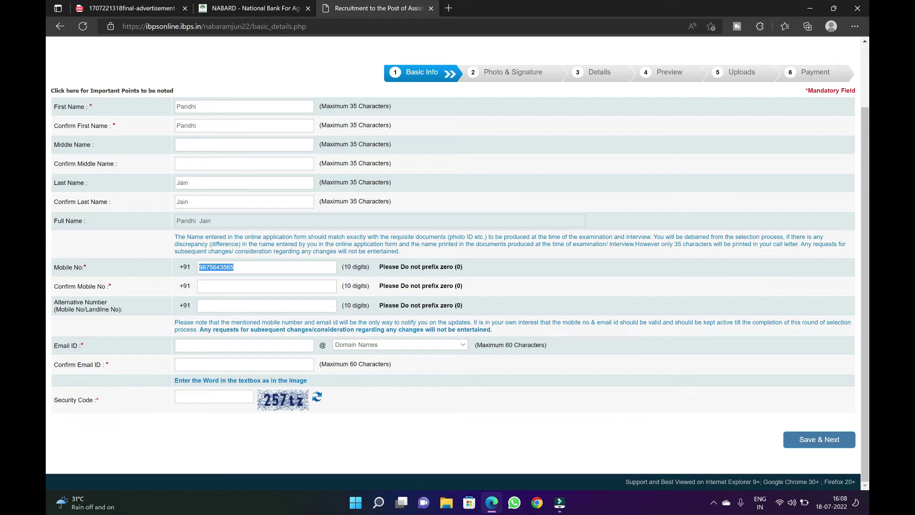
{"action": "left_click", "coordinate": [246, 305]}
Enter the e-mail user name with the gmail.com domain and confirm it using the saved address
{"action": "left_click", "coordinate": [214, 345]}
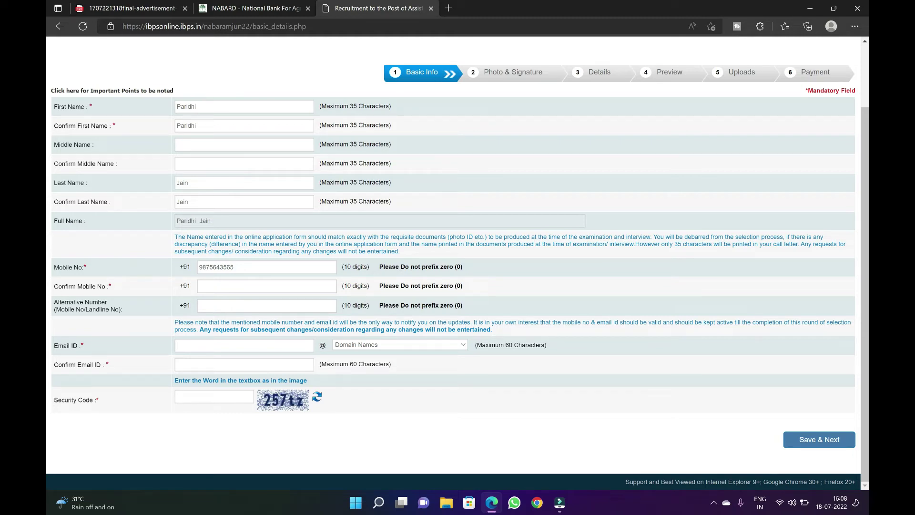
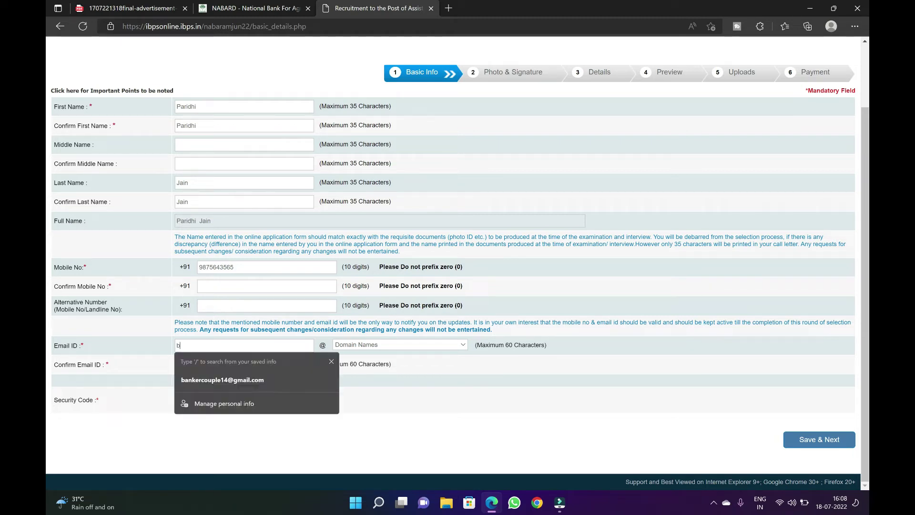
{"action": "key", "text": "Escape"}
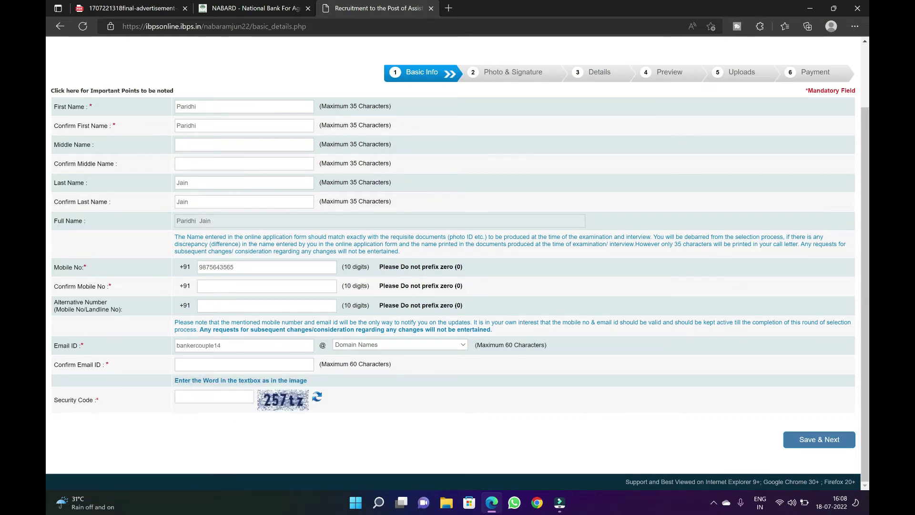
{"action": "left_click", "coordinate": [360, 347]}
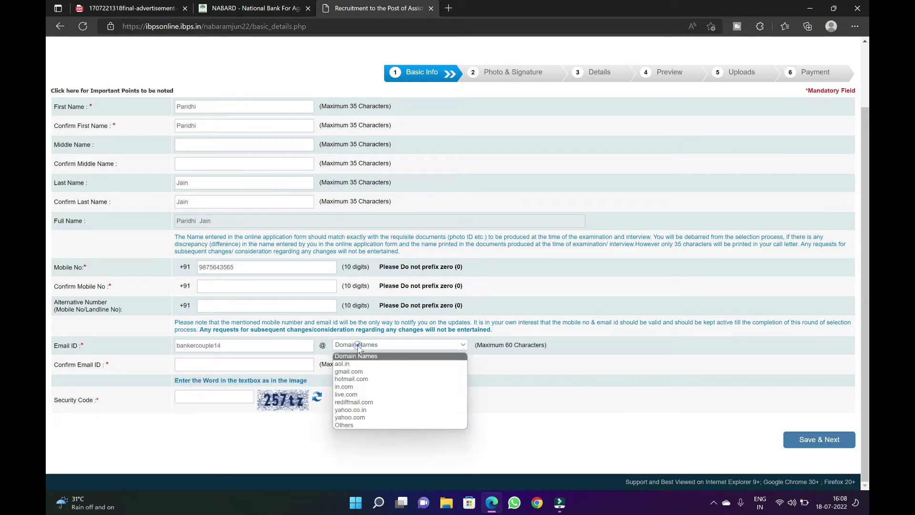
{"action": "left_click", "coordinate": [357, 372]}
{"action": "left_click", "coordinate": [275, 368]}
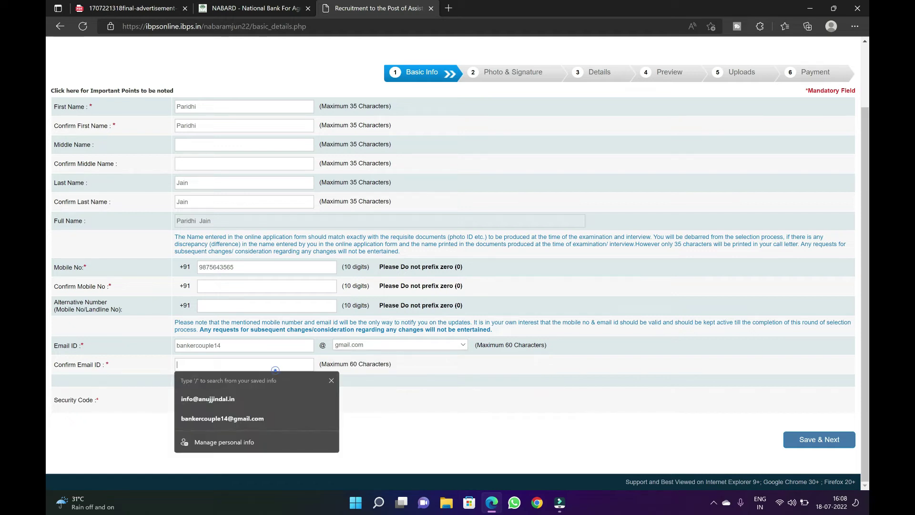
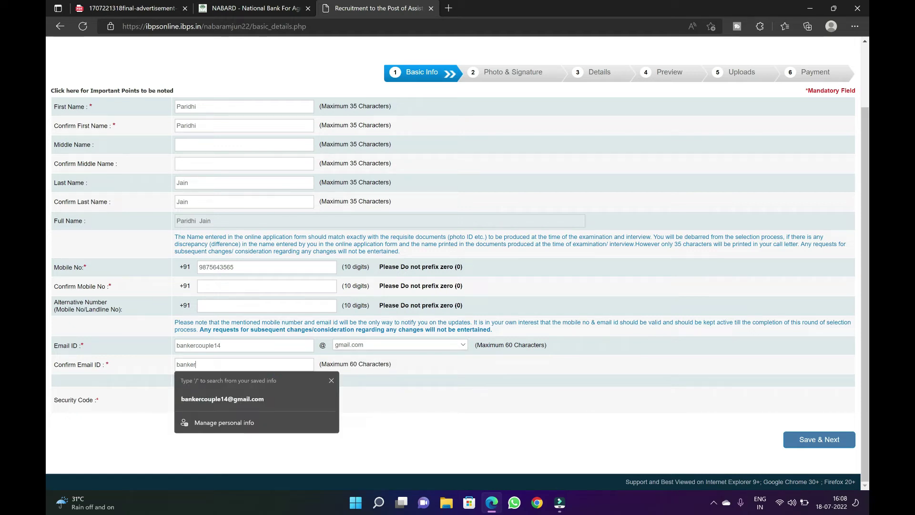
{"action": "left_click", "coordinate": [266, 399]}
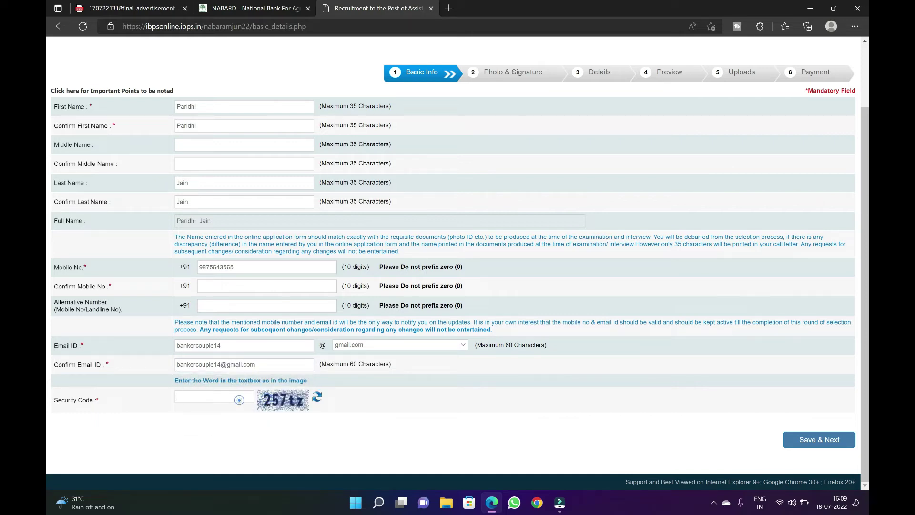
Save the basic details and upload 'picture' from the nabard folder as the scanned photograph
{"action": "left_click", "coordinate": [813, 439]}
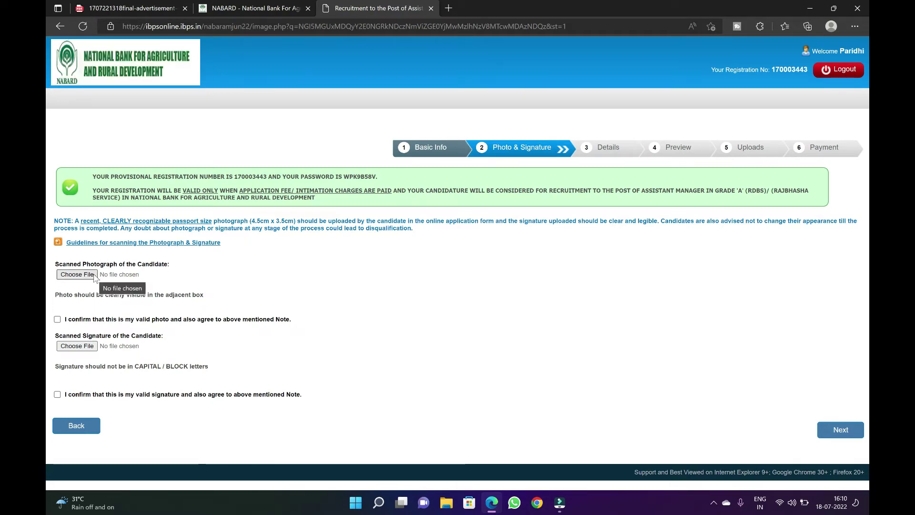
{"action": "left_click", "coordinate": [94, 275]}
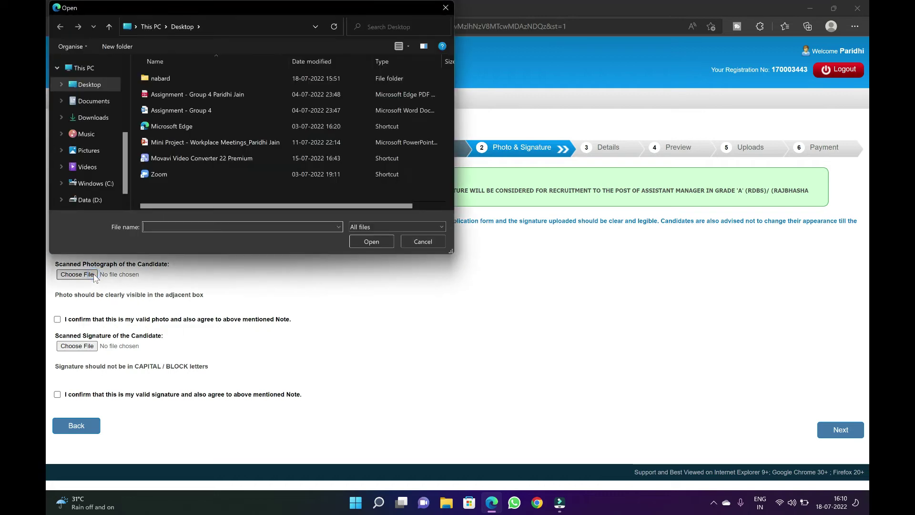
{"action": "double_click", "coordinate": [167, 84]}
{"action": "double_click", "coordinate": [209, 84]}
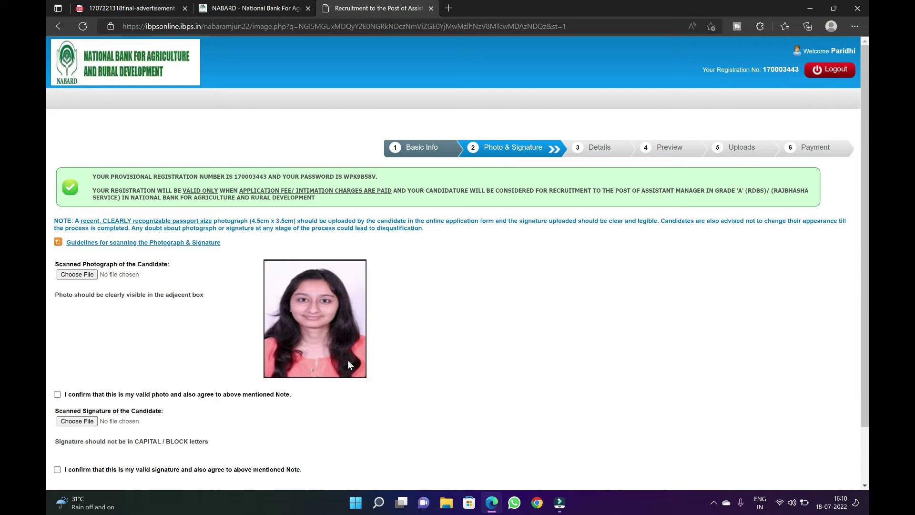
{"action": "scroll", "coordinate": [348, 361], "scroll_direction": "down", "scroll_amount": 2}
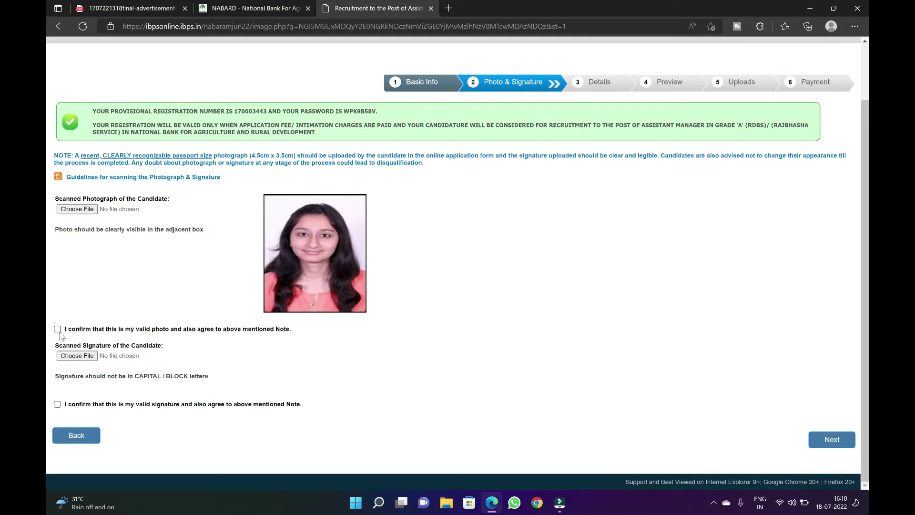
{"action": "left_click", "coordinate": [77, 356]}
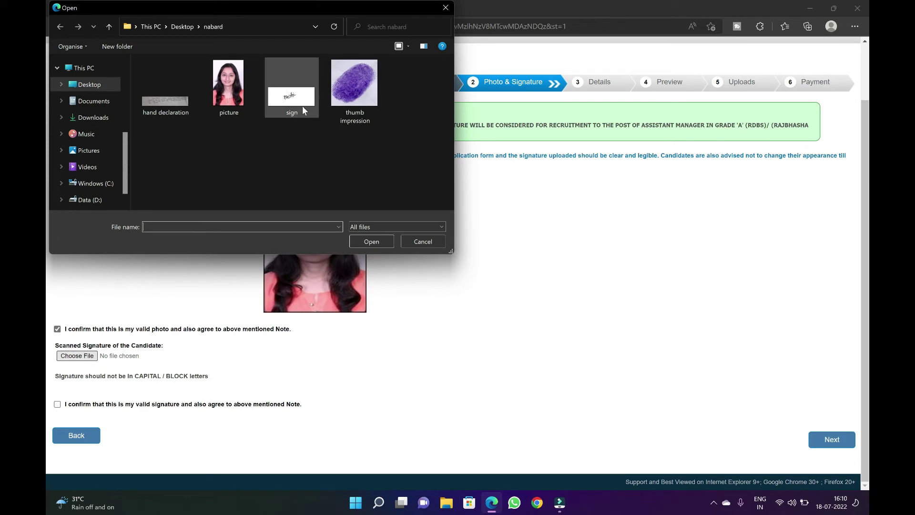
Upload the 'sign' file as the signature, tick its declaration, and continue to Details
{"action": "double_click", "coordinate": [302, 110]}
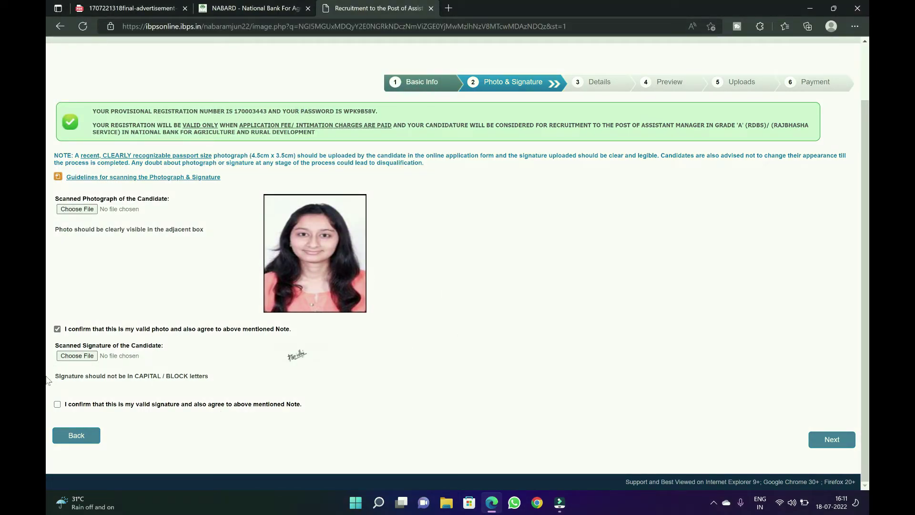
{"action": "left_click", "coordinate": [57, 404]}
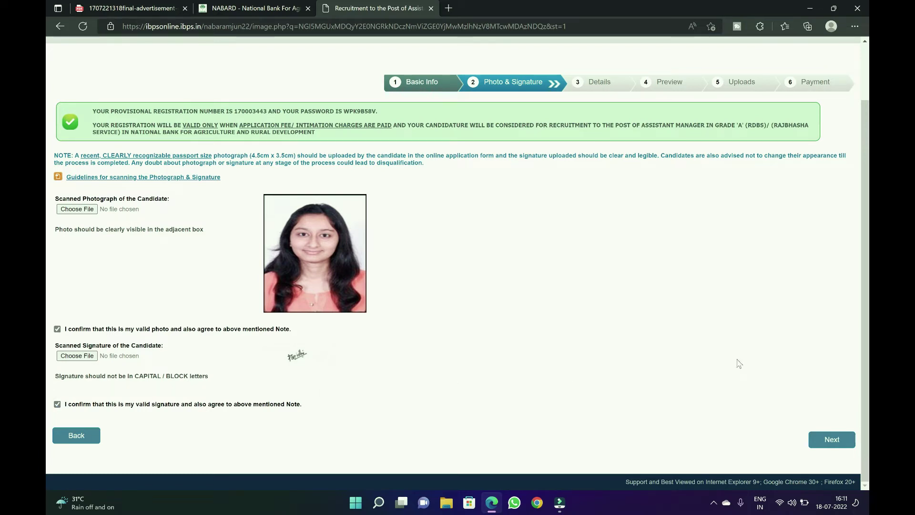
{"action": "left_click", "coordinate": [826, 442]}
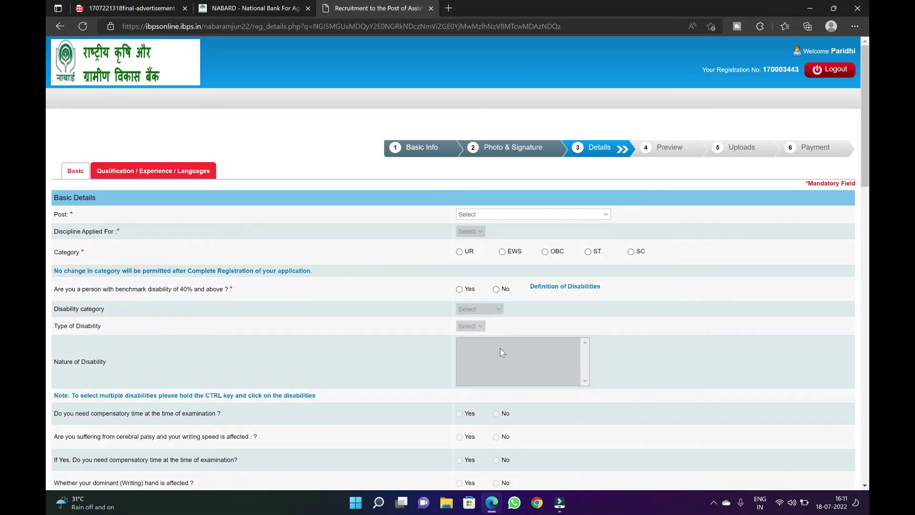
Choose post Assistant Manager in Grade 'A' (RDBS), discipline General and category UR
{"action": "scroll", "coordinate": [500, 351], "scroll_direction": "down", "scroll_amount": 2}
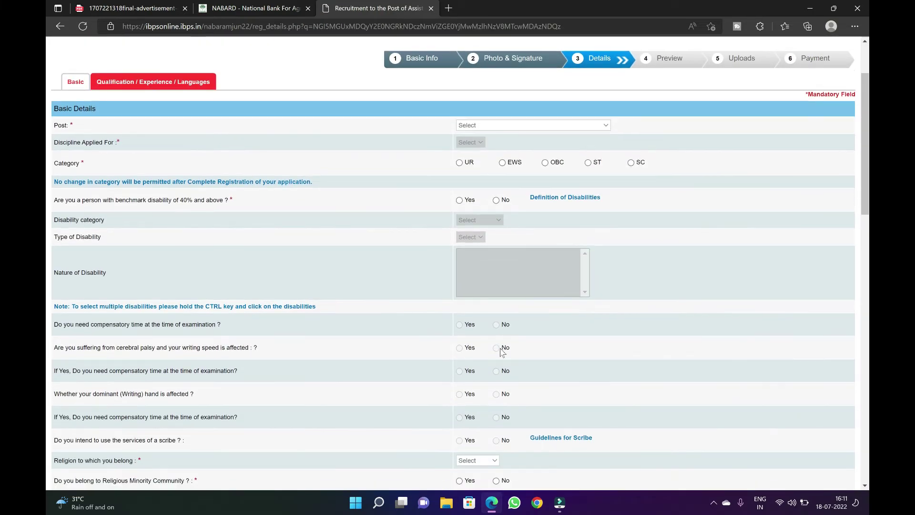
{"action": "left_click", "coordinate": [593, 126]}
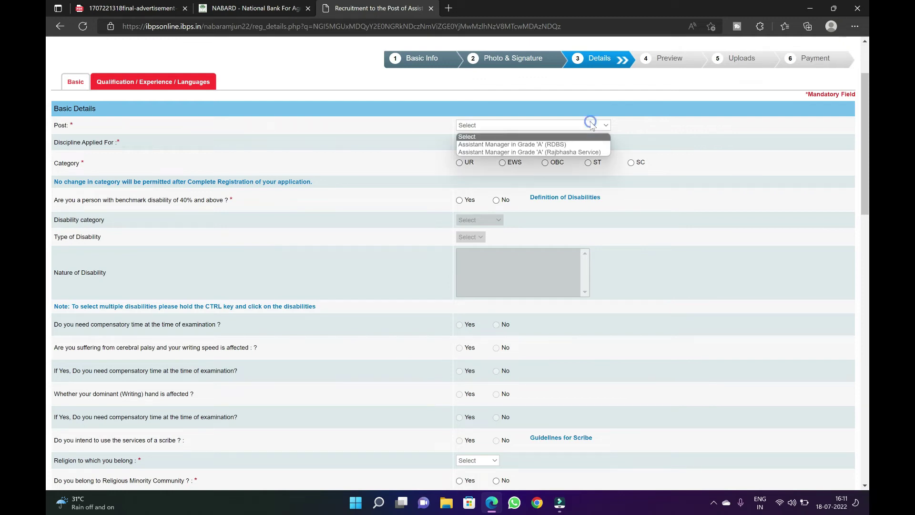
{"action": "left_click", "coordinate": [574, 146]}
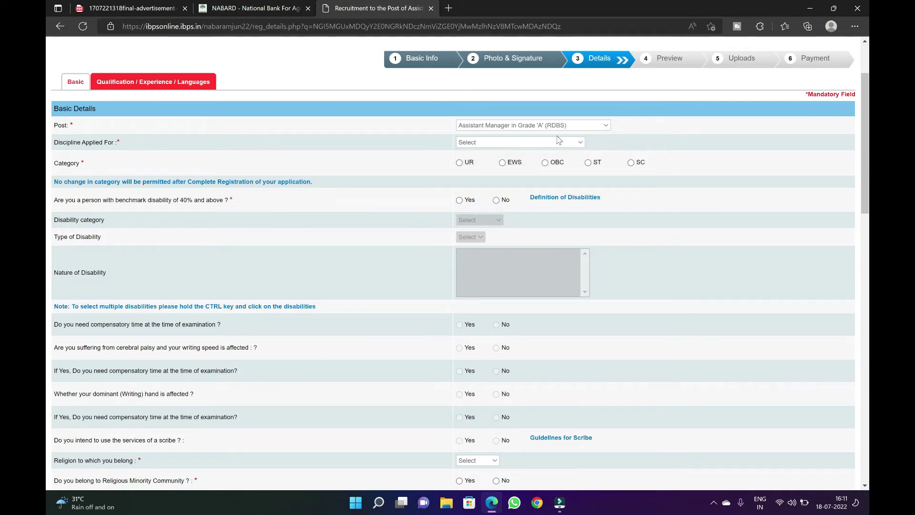
{"action": "left_click", "coordinate": [559, 140]}
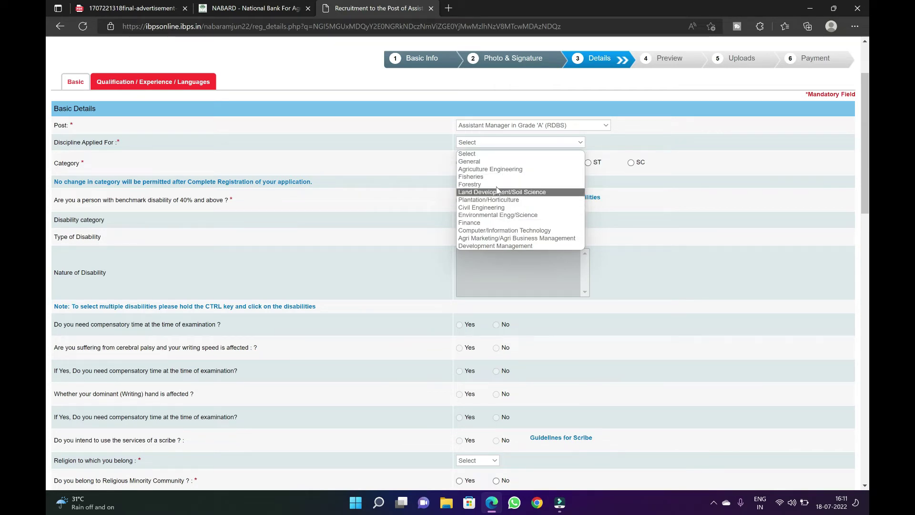
{"action": "left_click", "coordinate": [491, 162]}
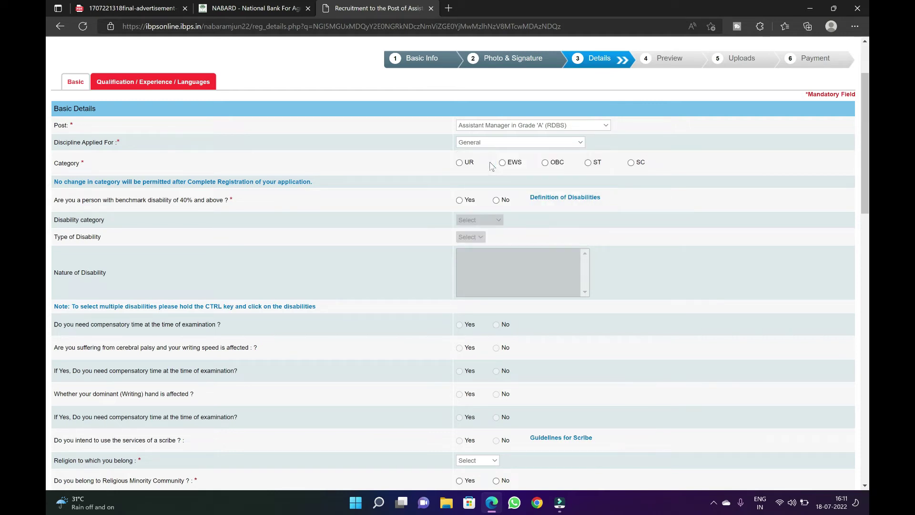
{"action": "left_click", "coordinate": [459, 163]}
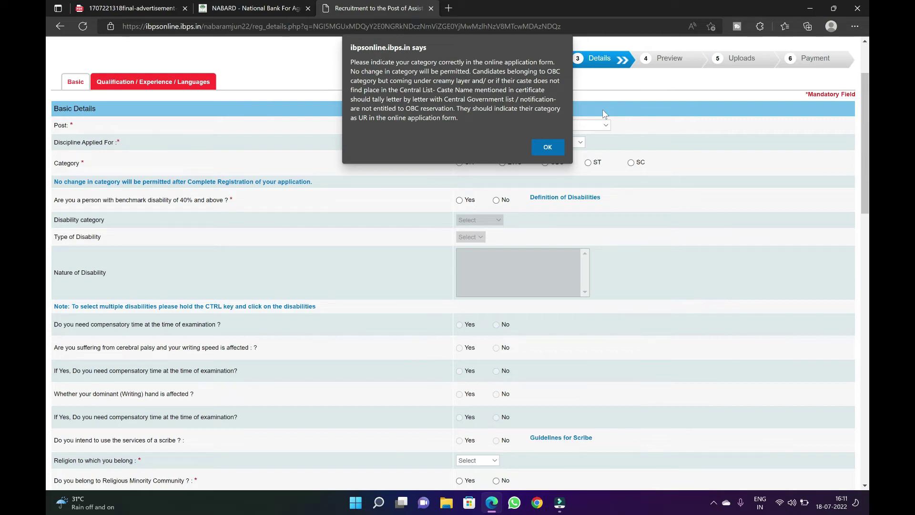
Dismiss the category warning and answer No to benchmark disability
{"action": "left_click", "coordinate": [547, 147]}
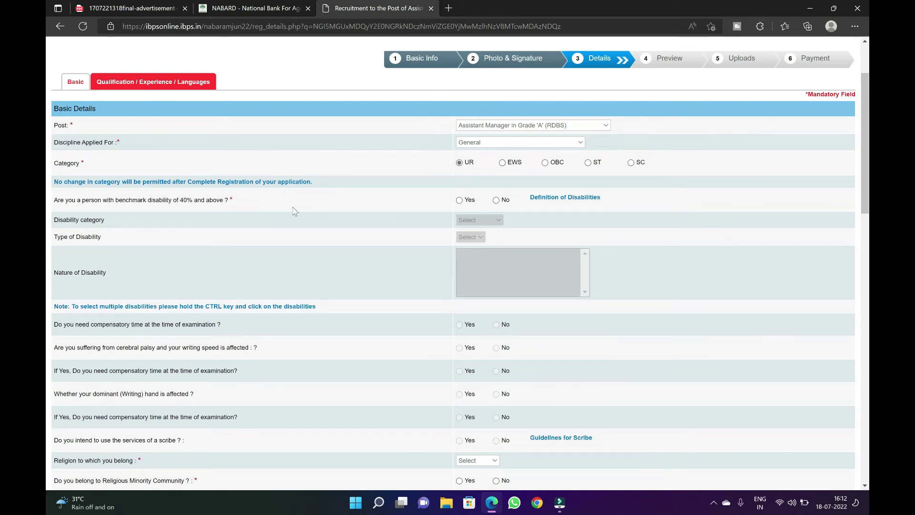
{"action": "left_click", "coordinate": [459, 201]}
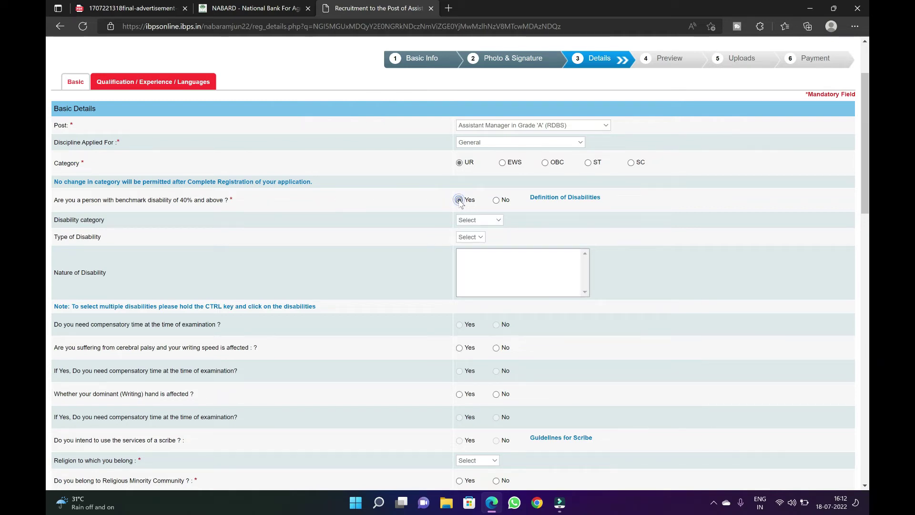
{"action": "left_click", "coordinate": [478, 220]}
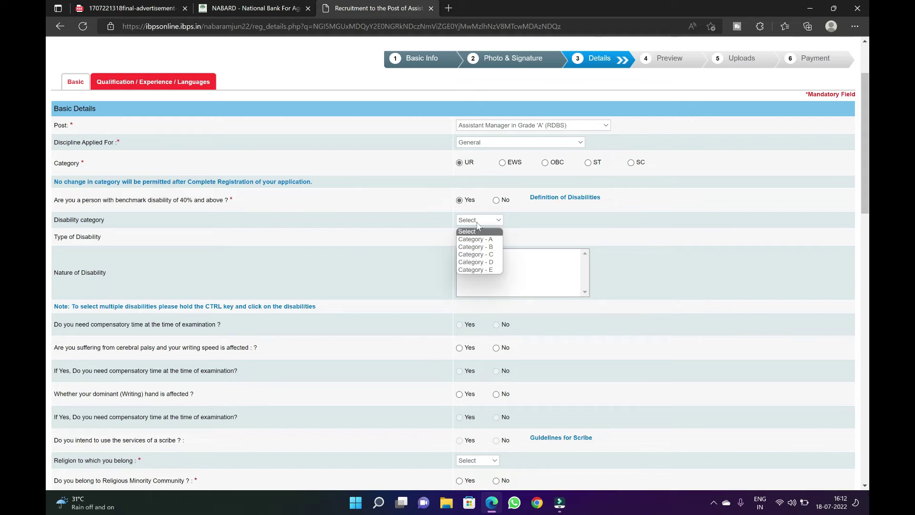
{"action": "left_click", "coordinate": [419, 271]}
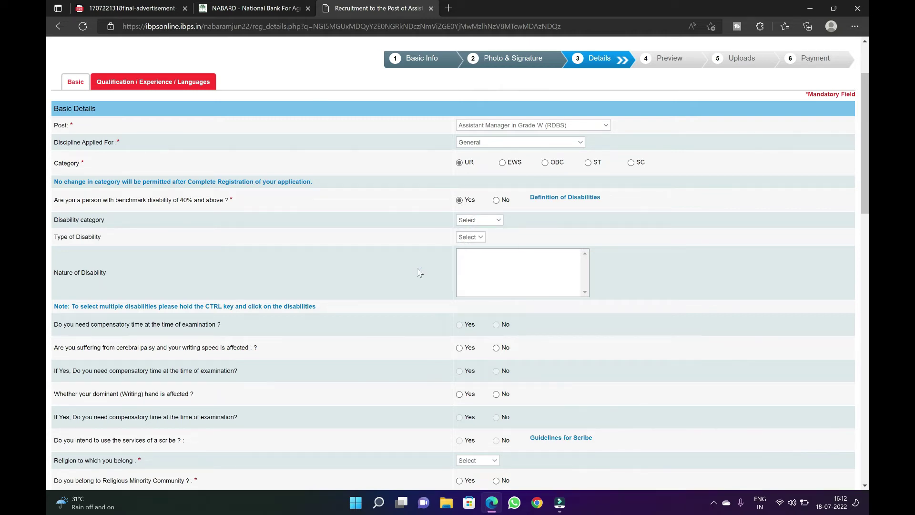
{"action": "left_click", "coordinate": [497, 201]}
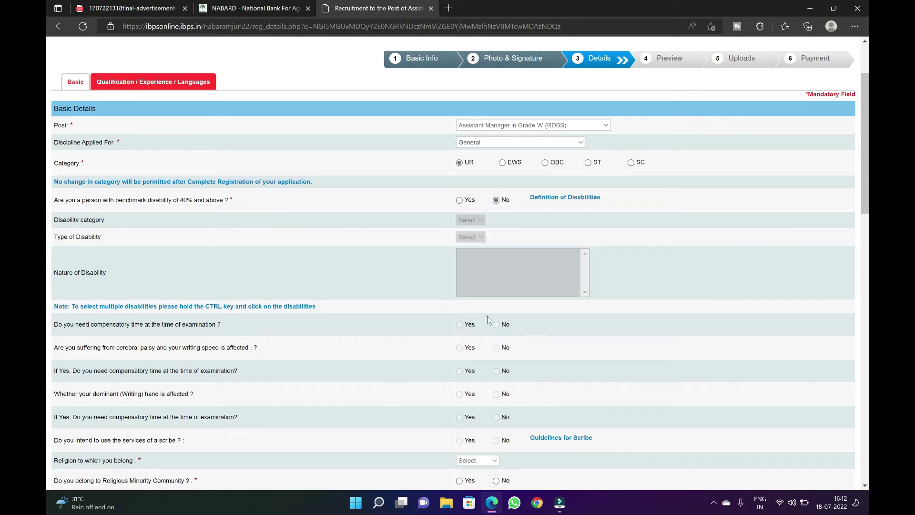
{"action": "scroll", "coordinate": [492, 350], "scroll_direction": "down", "scroll_amount": 1}
{"action": "scroll", "coordinate": [493, 351], "scroll_direction": "down", "scroll_amount": 3}
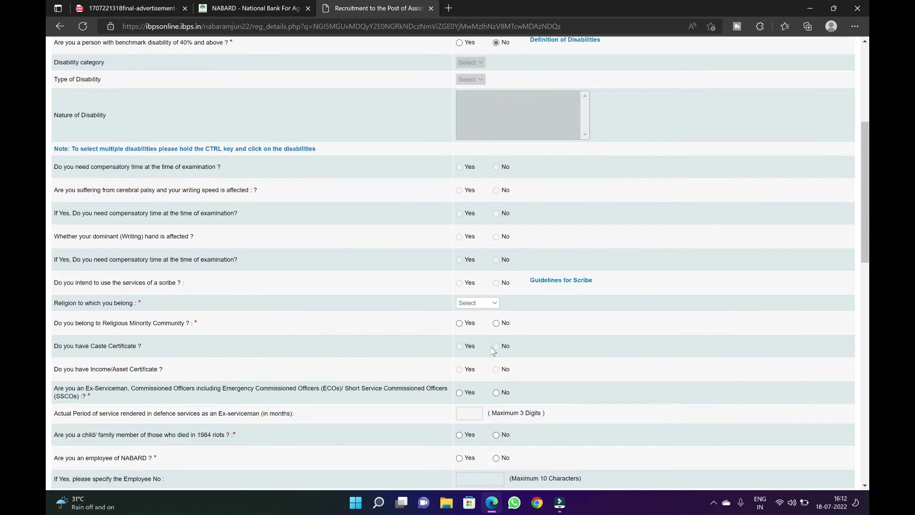
{"action": "scroll", "coordinate": [492, 350], "scroll_direction": "down", "scroll_amount": 1}
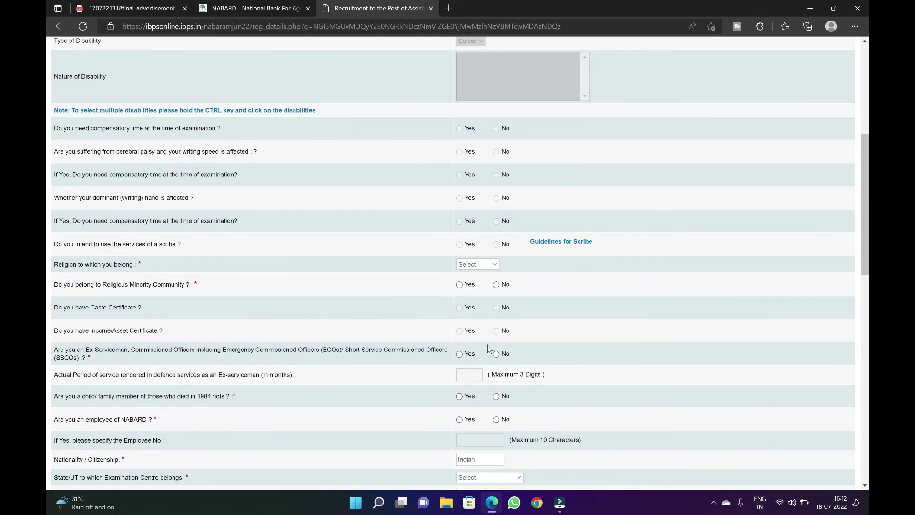
Set religion to Jain with religious minority Yes, and answer No for ex-serviceman and NABARD employee
{"action": "left_click", "coordinate": [494, 267]}
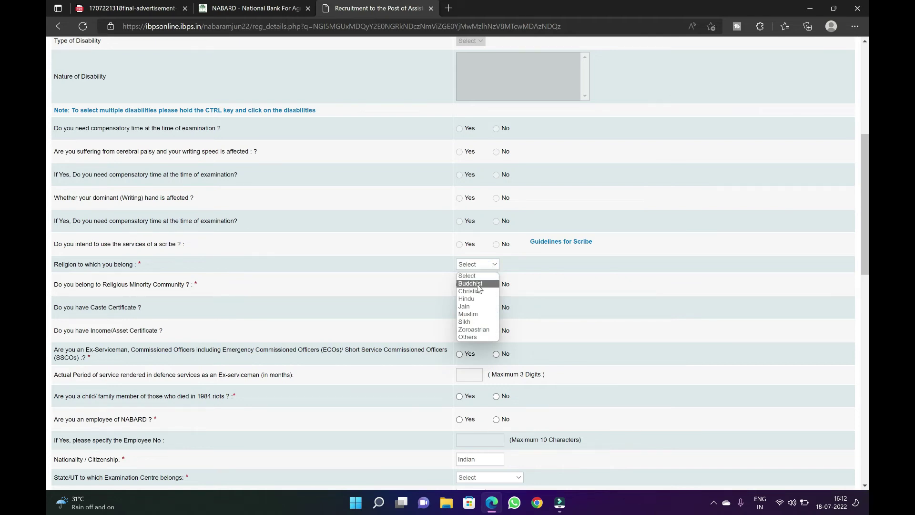
{"action": "left_click", "coordinate": [475, 306]}
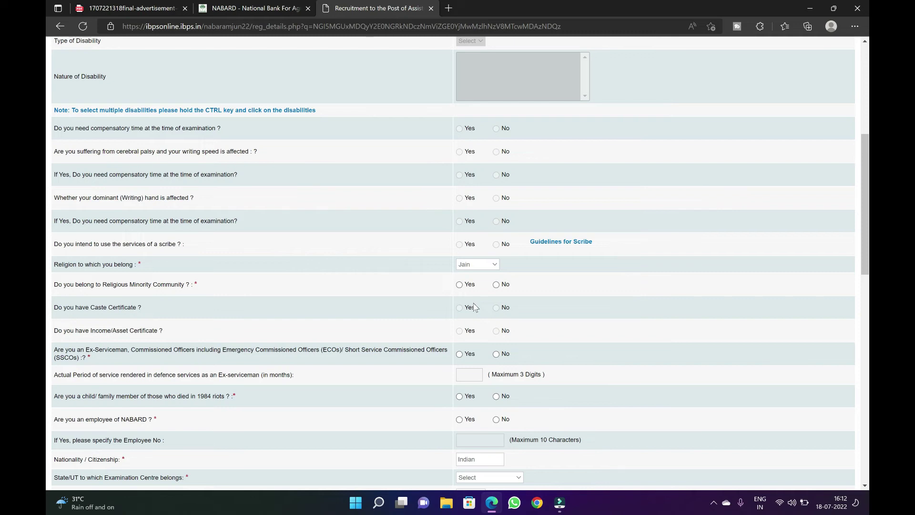
{"action": "left_click", "coordinate": [459, 285]}
{"action": "scroll", "coordinate": [458, 285], "scroll_direction": "down", "scroll_amount": 2}
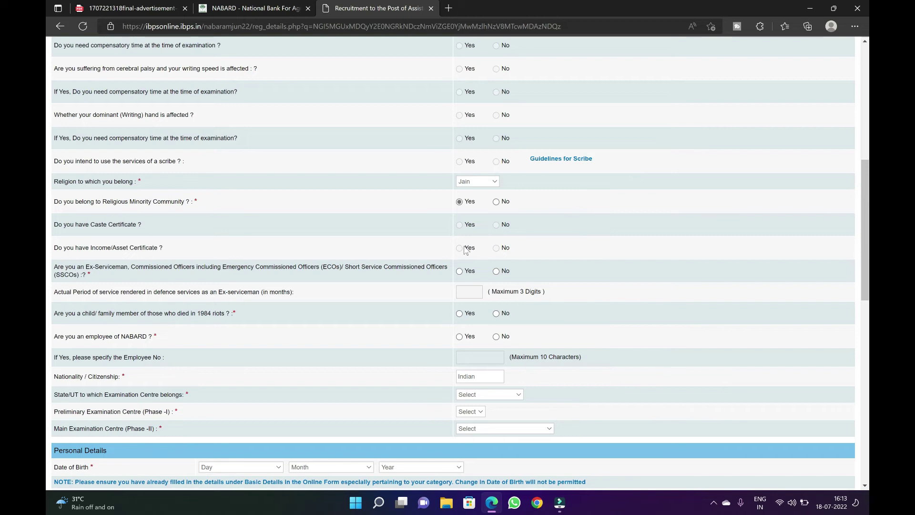
{"action": "left_click", "coordinate": [496, 271]}
{"action": "scroll", "coordinate": [496, 319], "scroll_direction": "down", "scroll_amount": 3}
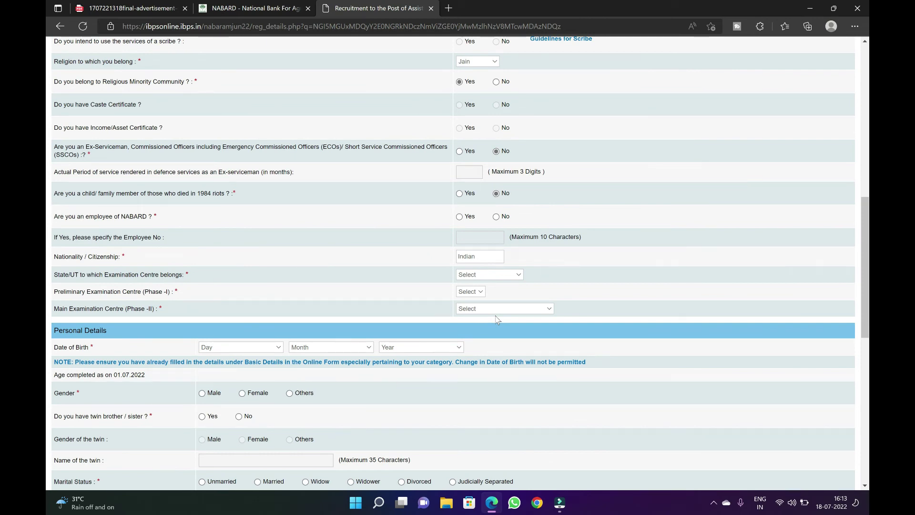
{"action": "left_click", "coordinate": [496, 216]}
Choose Madhya Pradesh as exam state, Indore for preliminary and Bhopal for main exam centre
{"action": "left_click", "coordinate": [487, 275]}
{"action": "key", "text": "m"}
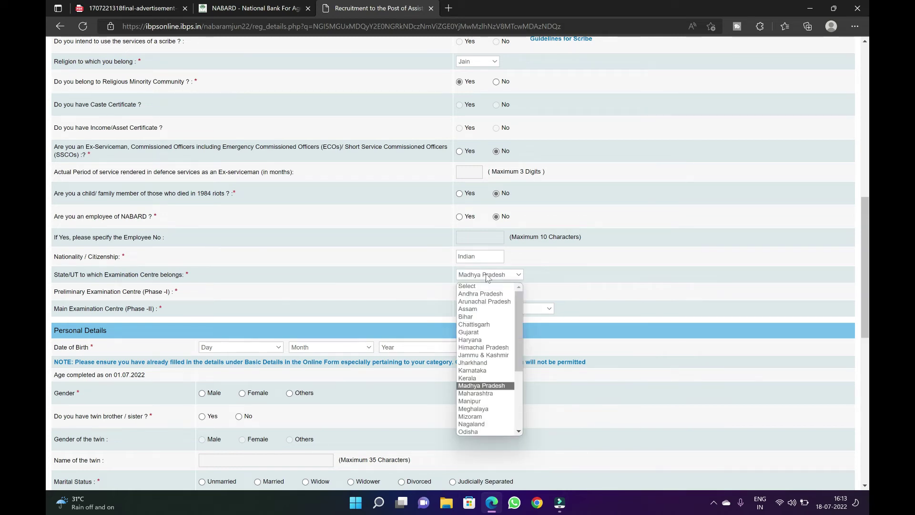
{"action": "left_click", "coordinate": [487, 277]}
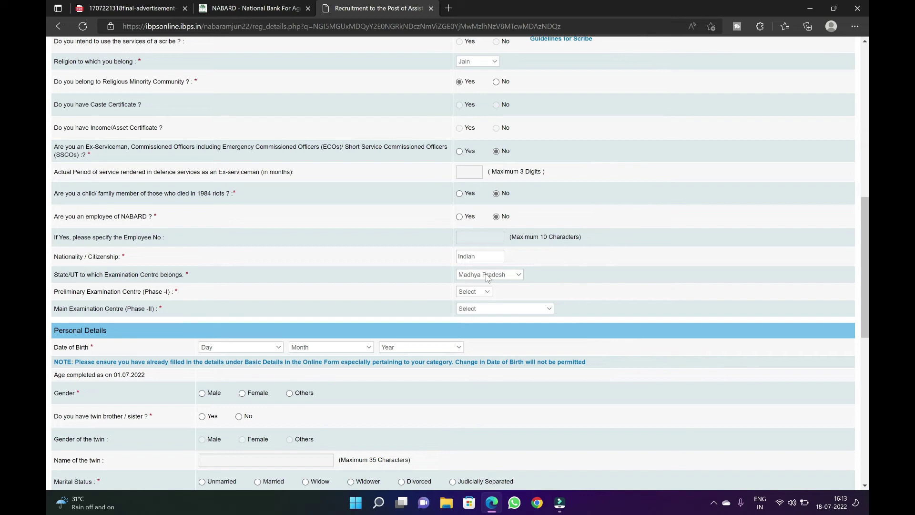
{"action": "left_click", "coordinate": [478, 291]}
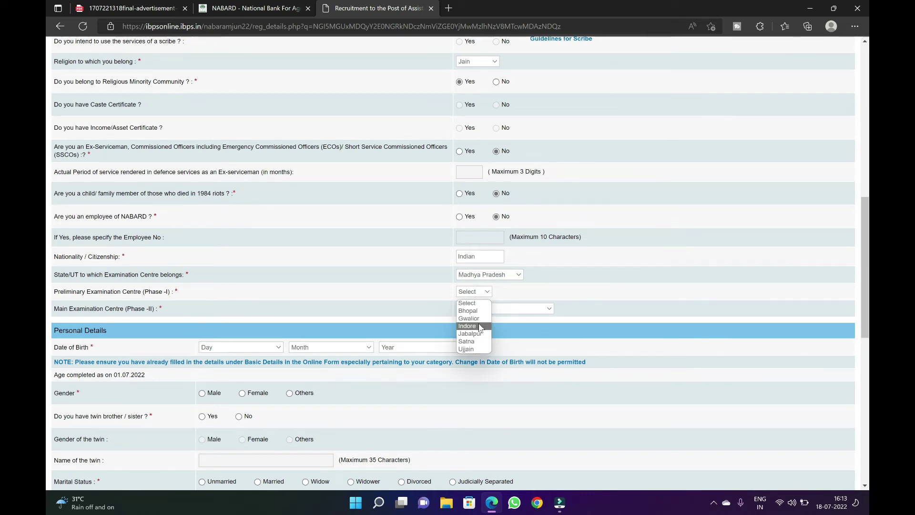
{"action": "left_click", "coordinate": [478, 326]}
{"action": "left_click", "coordinate": [484, 309]}
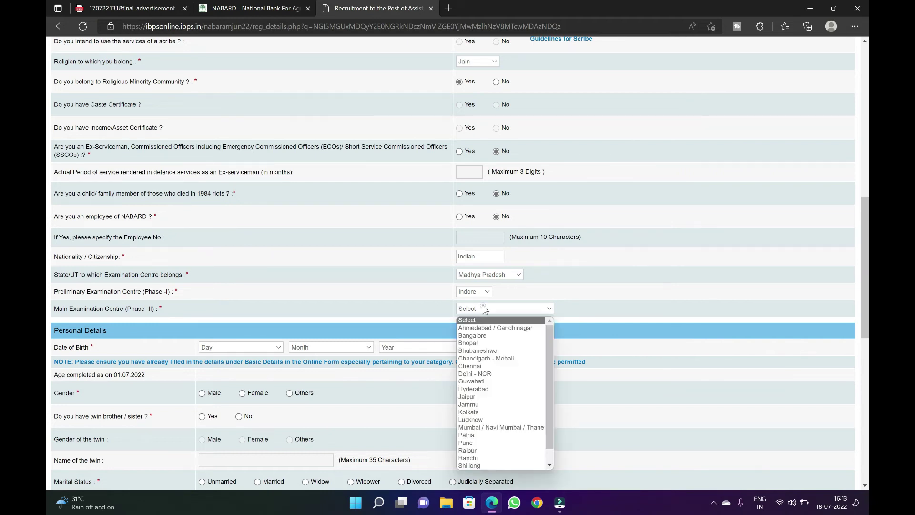
{"action": "left_click", "coordinate": [482, 343]}
{"action": "scroll", "coordinate": [482, 347], "scroll_direction": "down", "scroll_amount": 1}
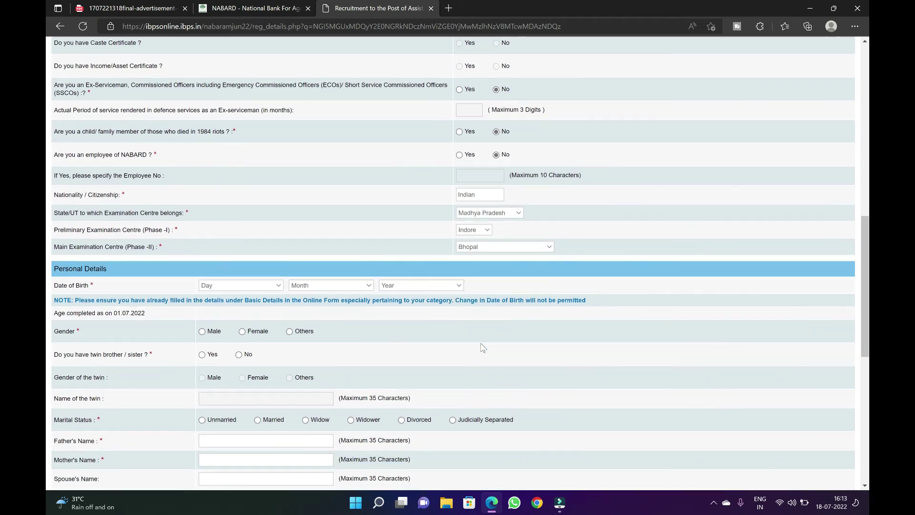
{"action": "scroll", "coordinate": [483, 347], "scroll_direction": "down", "scroll_amount": 2}
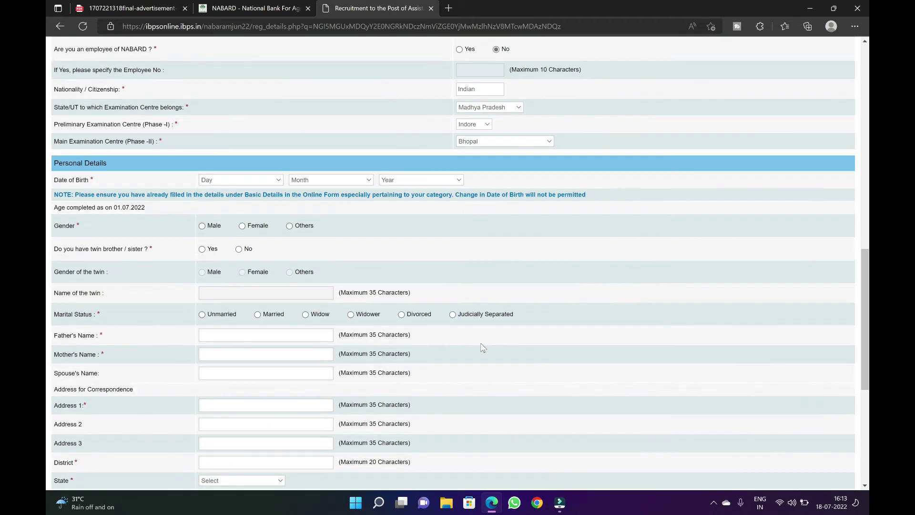
{"action": "left_click", "coordinate": [268, 180]}
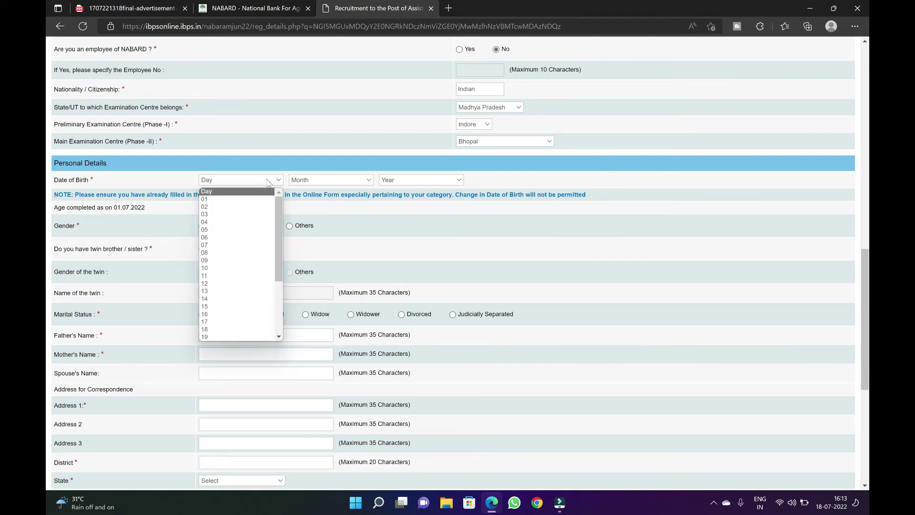
{"action": "type", "text": "20"}
{"action": "type", "text": "26"}
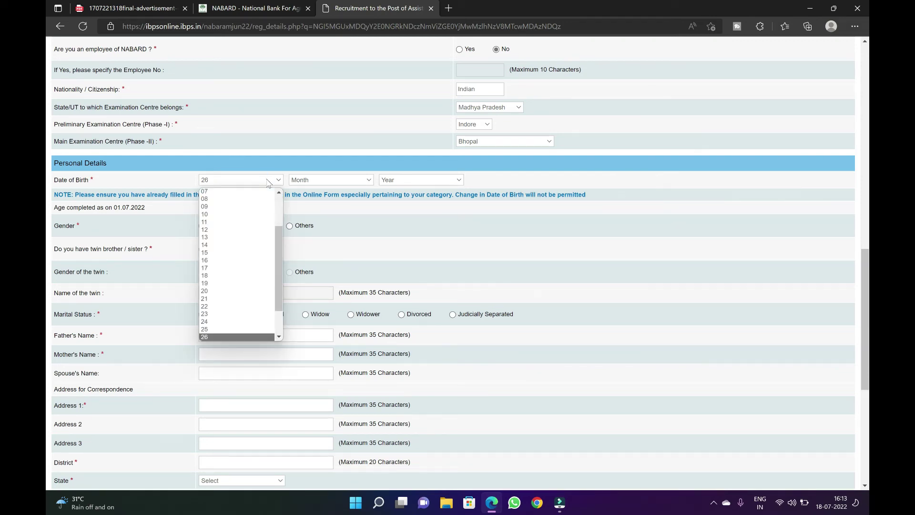
{"action": "left_click", "coordinate": [269, 182]}
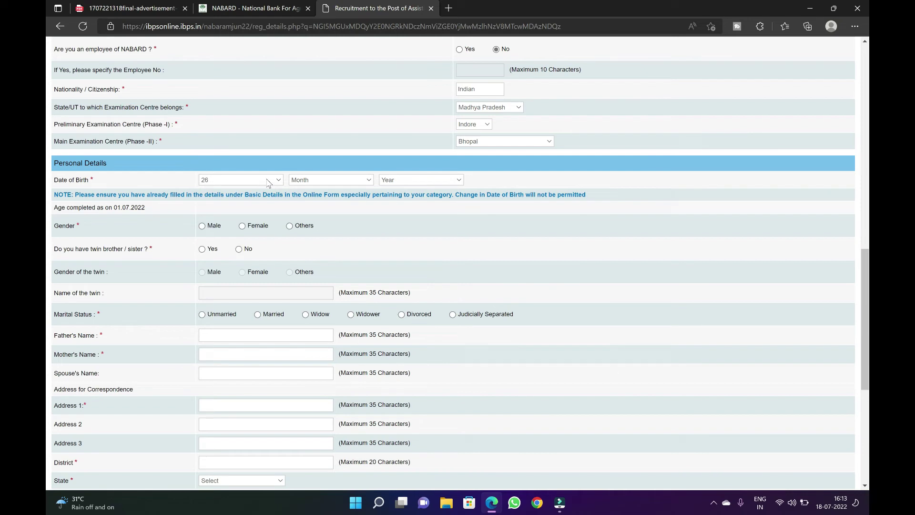
{"action": "left_click", "coordinate": [314, 181]}
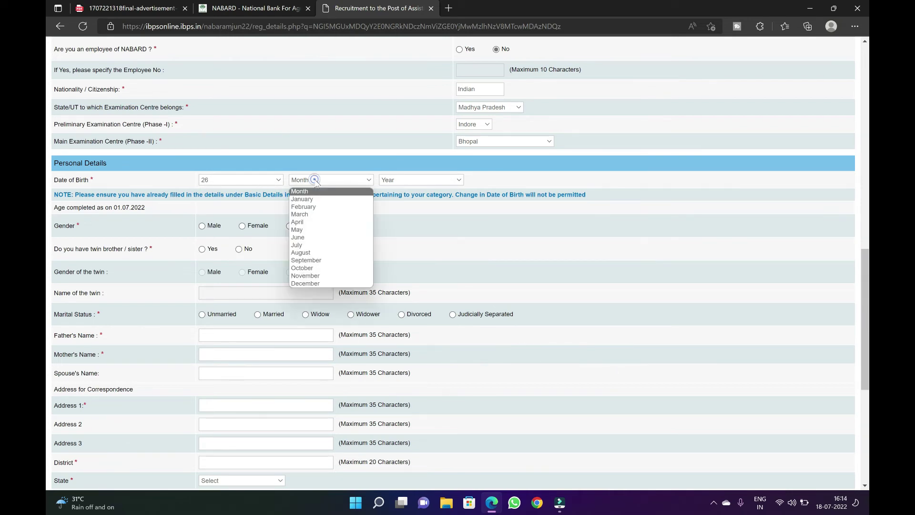
{"action": "left_click", "coordinate": [310, 253]}
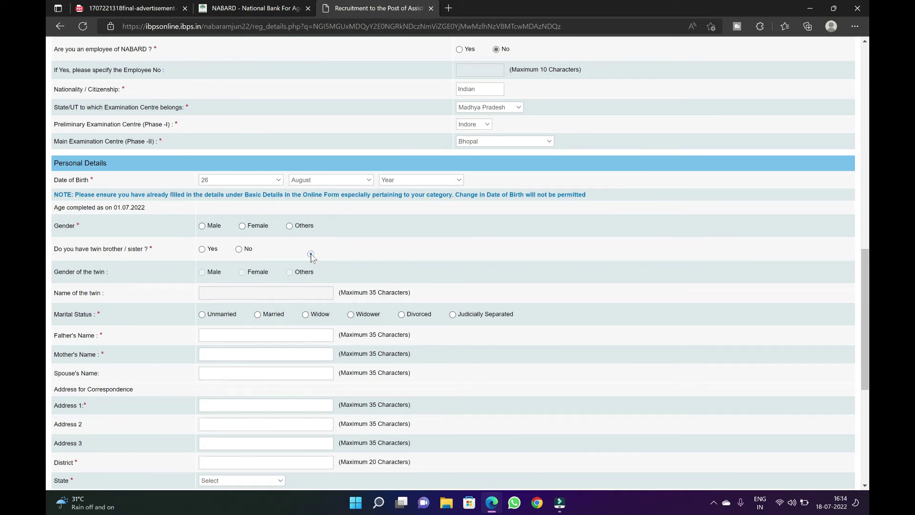
{"action": "left_click", "coordinate": [415, 183]}
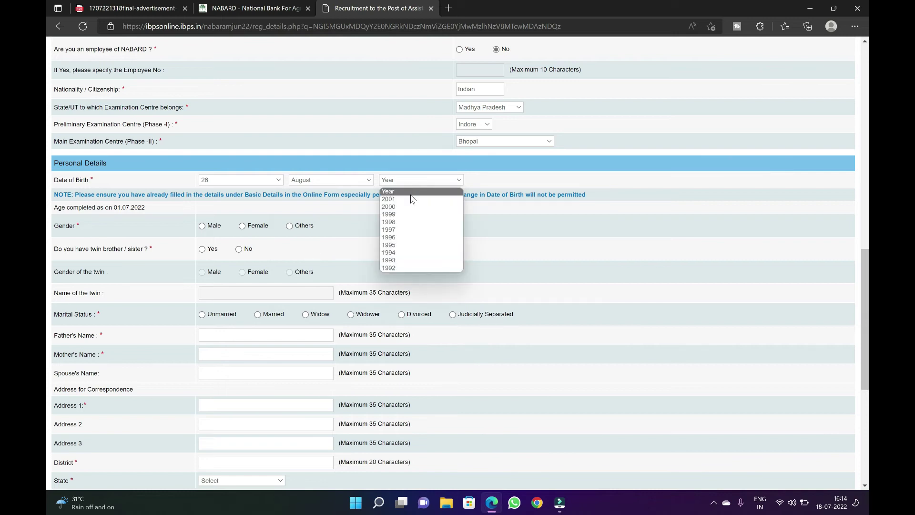
{"action": "left_click", "coordinate": [405, 254]}
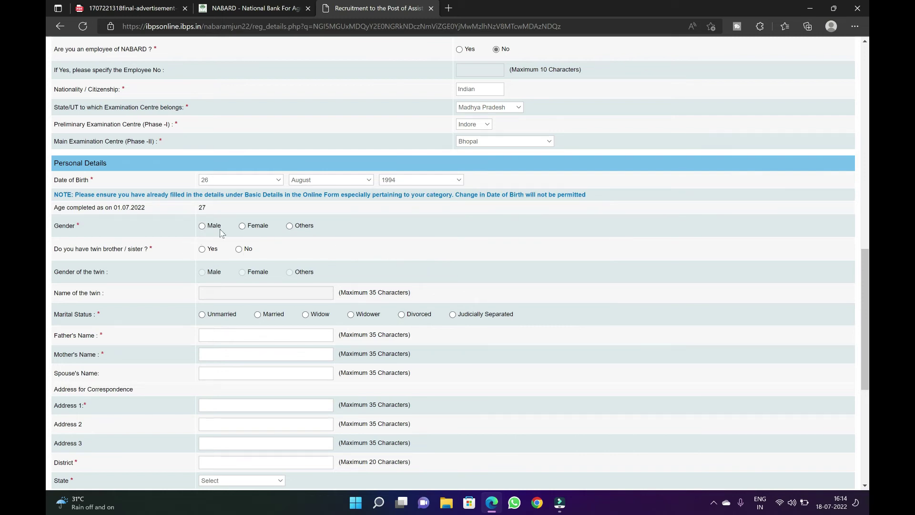
Set gender to Female, twin to No and marital status to Married, then select Father's Name
{"action": "left_click", "coordinate": [243, 226]}
{"action": "scroll", "coordinate": [231, 293], "scroll_direction": "down", "scroll_amount": 2}
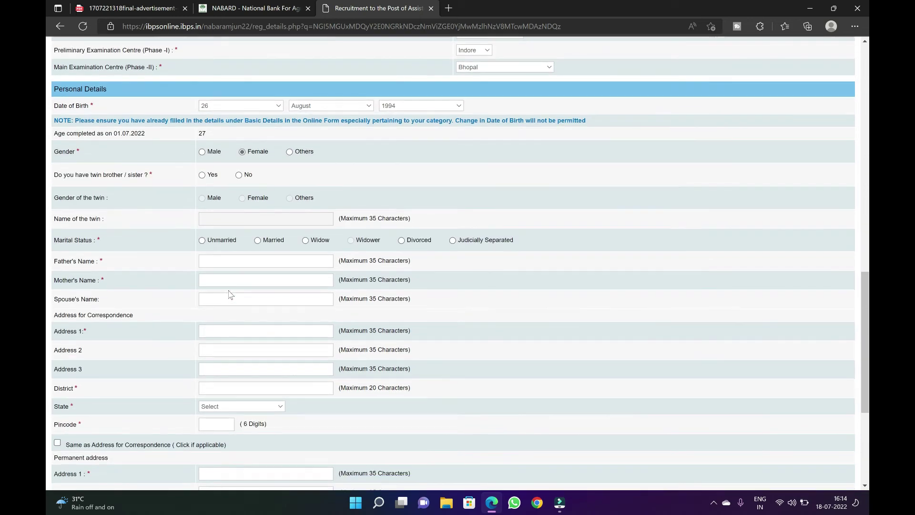
{"action": "left_click", "coordinate": [239, 175]}
{"action": "left_click", "coordinate": [258, 243]}
{"action": "left_click", "coordinate": [259, 260]}
{"action": "scroll", "coordinate": [237, 333], "scroll_direction": "down", "scroll_amount": 3}
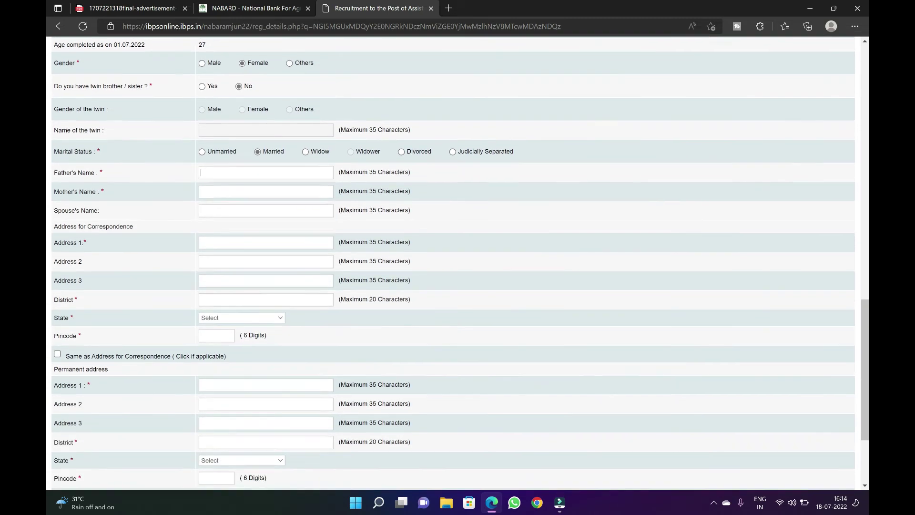
{"action": "scroll", "coordinate": [458, 262], "scroll_direction": "down", "scroll_amount": 1}
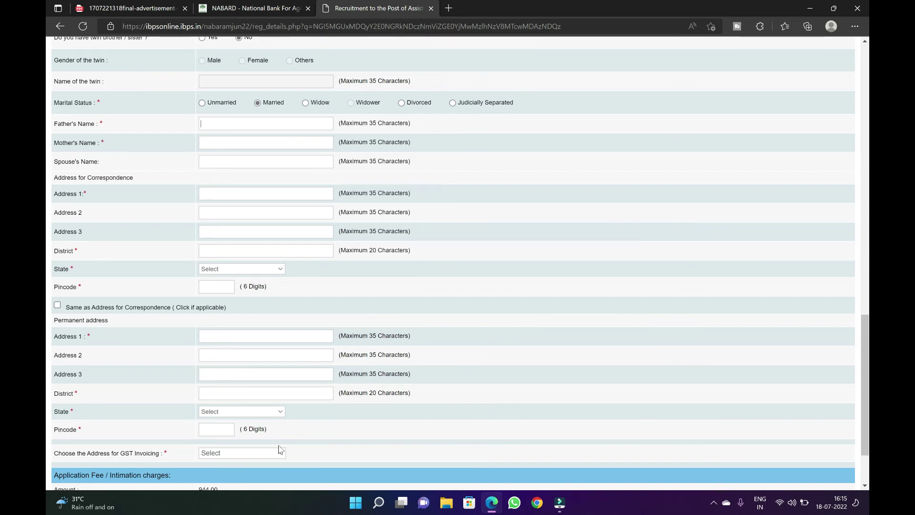
Validate the Basic Details form, leaving the GST invoicing address unset, and go to Qualification / Experience / Languages
{"action": "scroll", "coordinate": [280, 449], "scroll_direction": "down", "scroll_amount": 2}
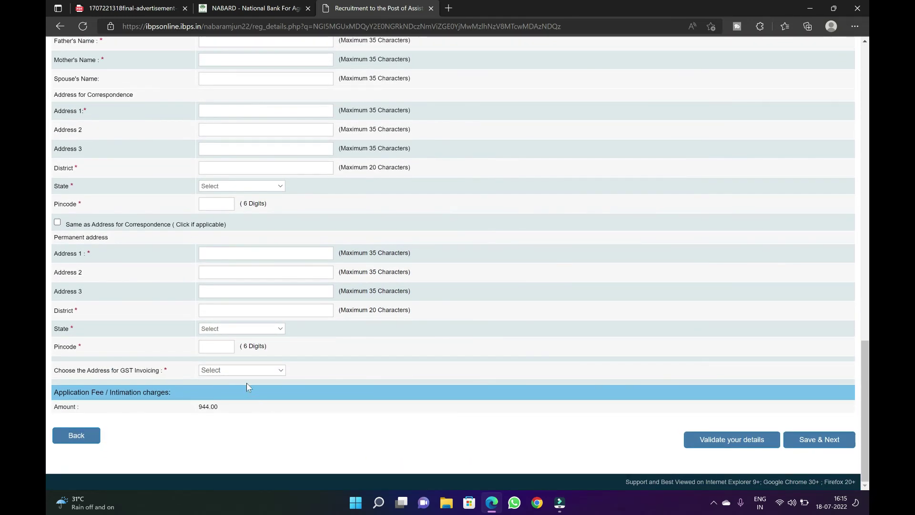
{"action": "left_click", "coordinate": [251, 370]}
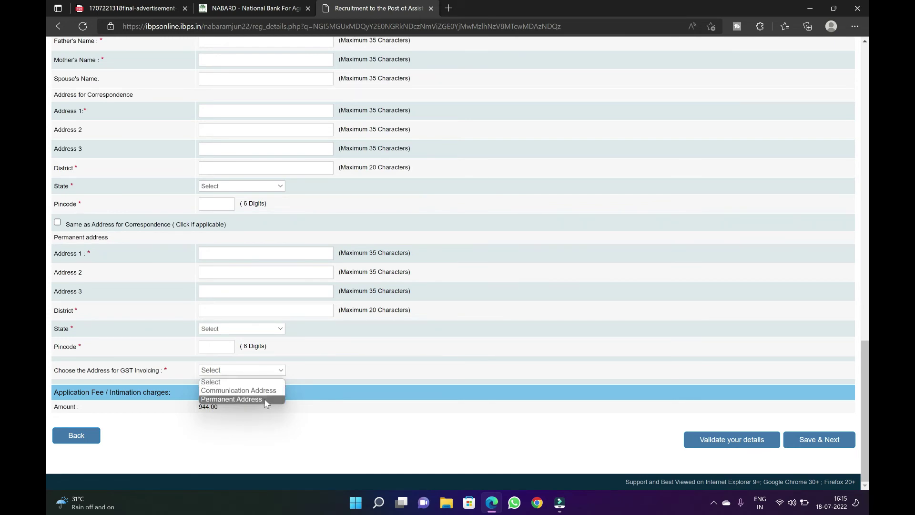
{"action": "left_click", "coordinate": [504, 419]}
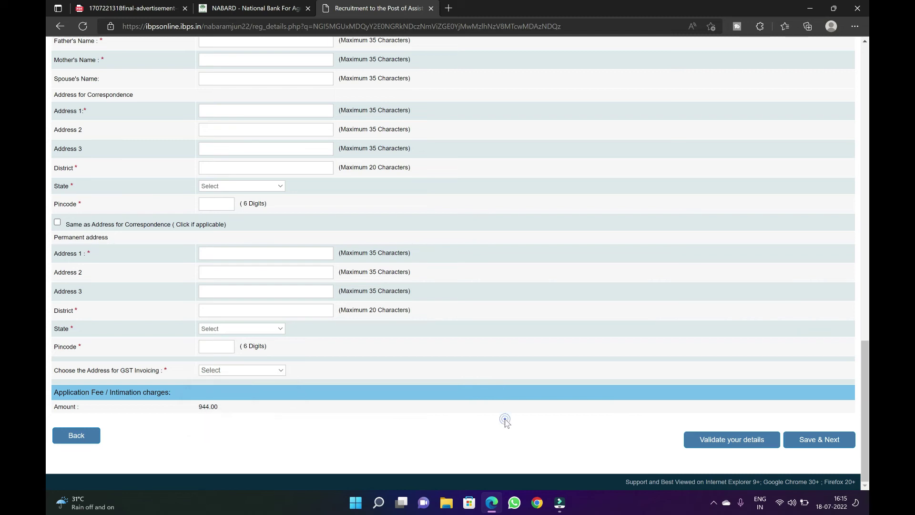
{"action": "left_click", "coordinate": [718, 438]}
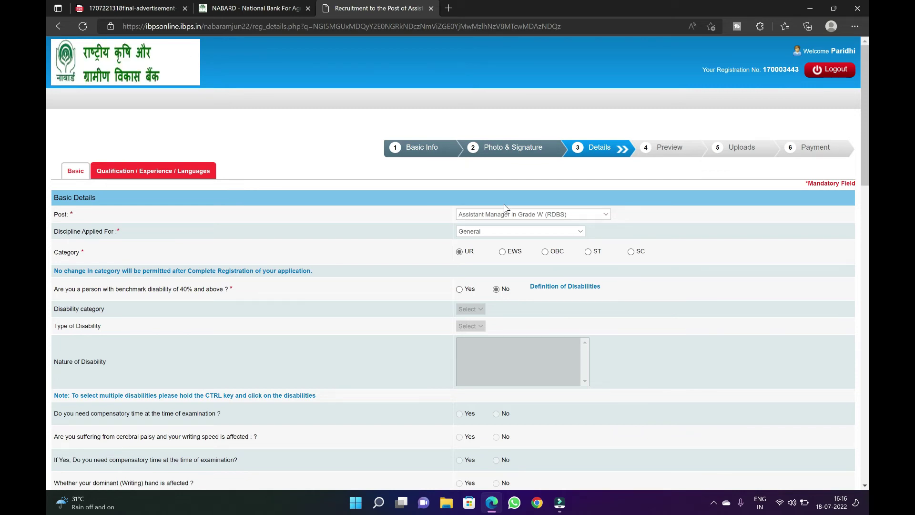
{"action": "left_click", "coordinate": [177, 171]}
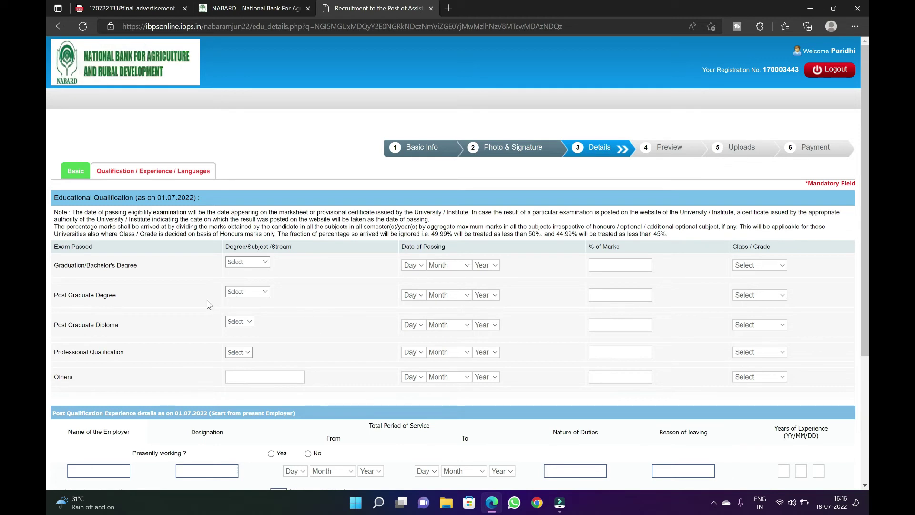
{"action": "left_click", "coordinate": [268, 267]}
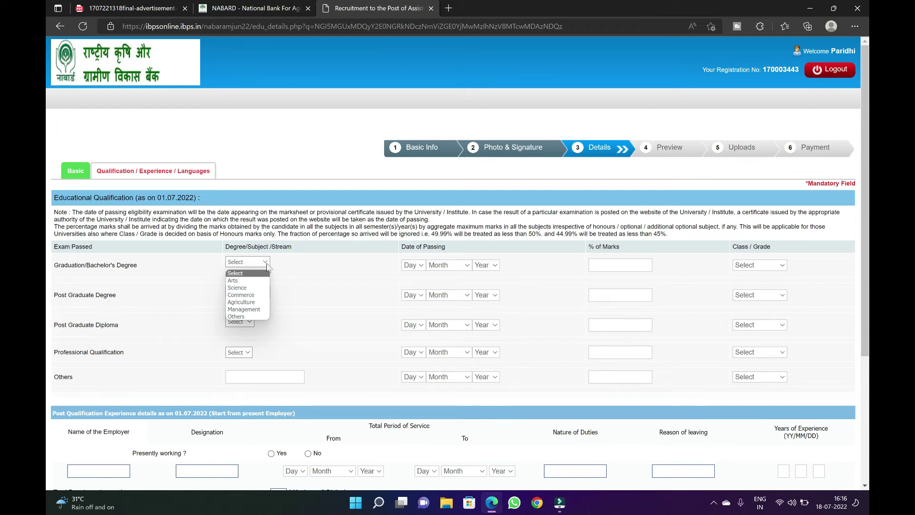
{"action": "left_click", "coordinate": [234, 316]}
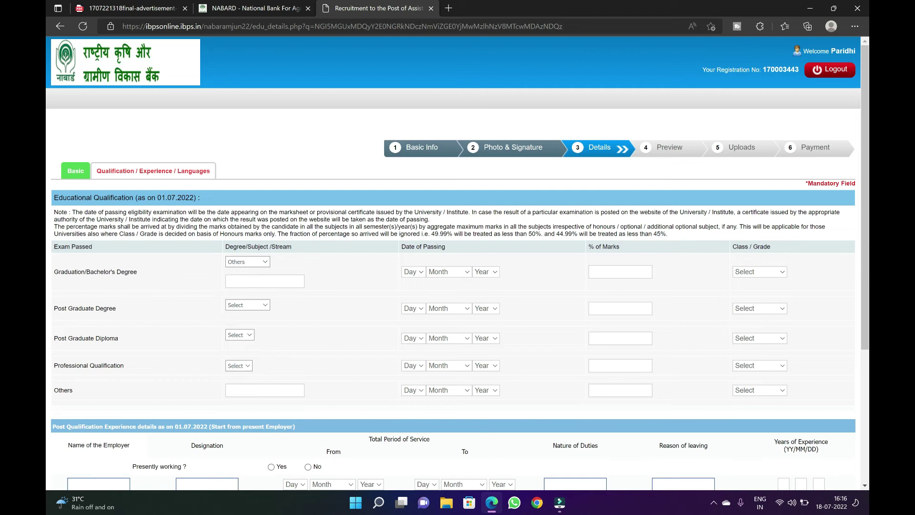
{"action": "key", "text": "Caps_Lock"}
{"action": "type", "text": "BE"}
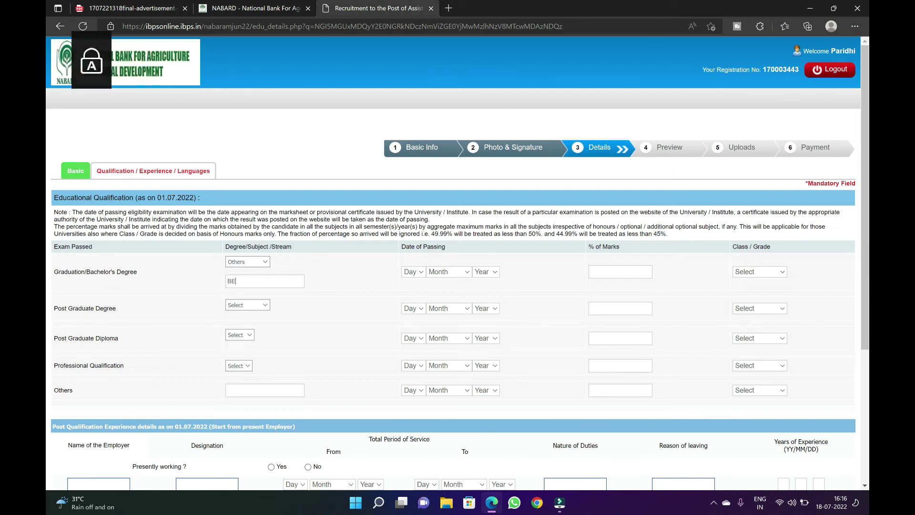
{"action": "type", "text": " CA"}
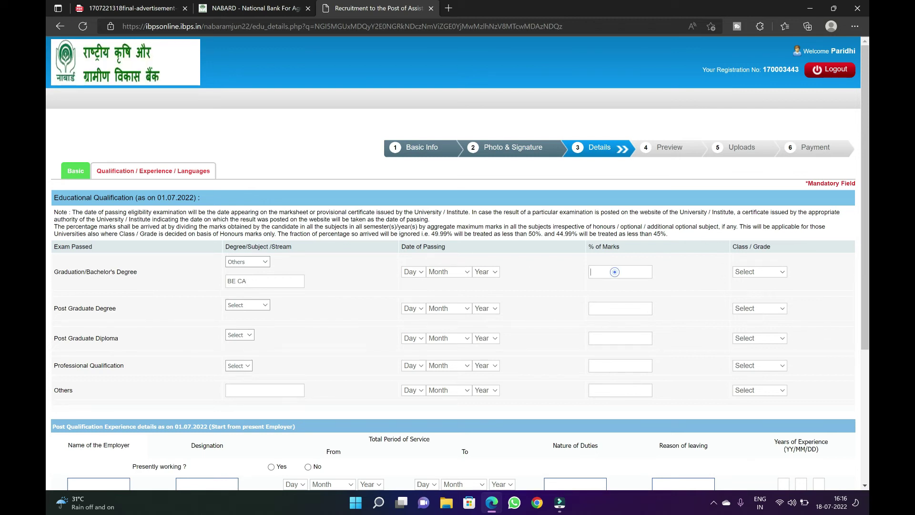
{"action": "left_click", "coordinate": [760, 272]}
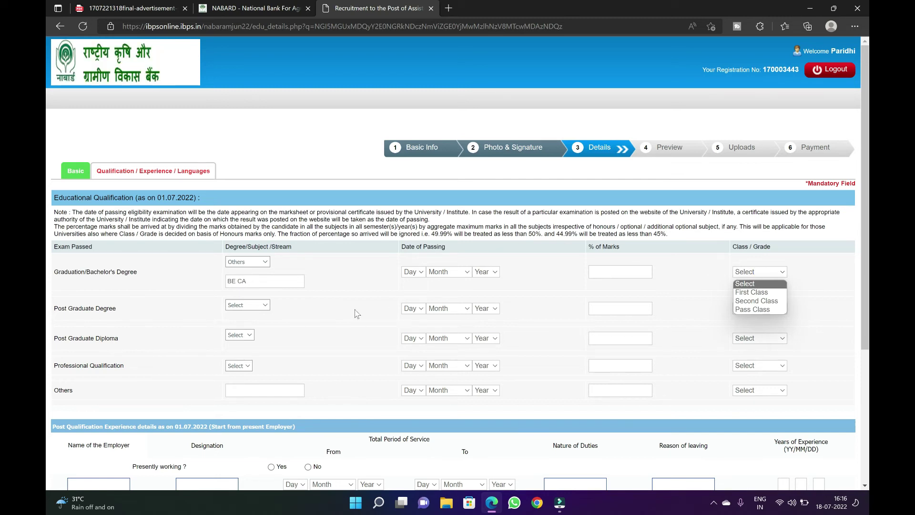
{"action": "left_click", "coordinate": [311, 306]}
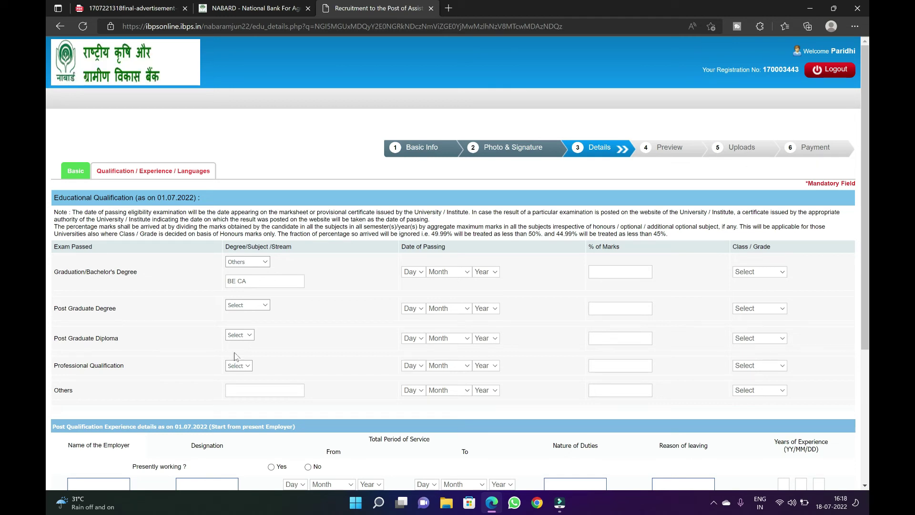
{"action": "left_click", "coordinate": [240, 305]}
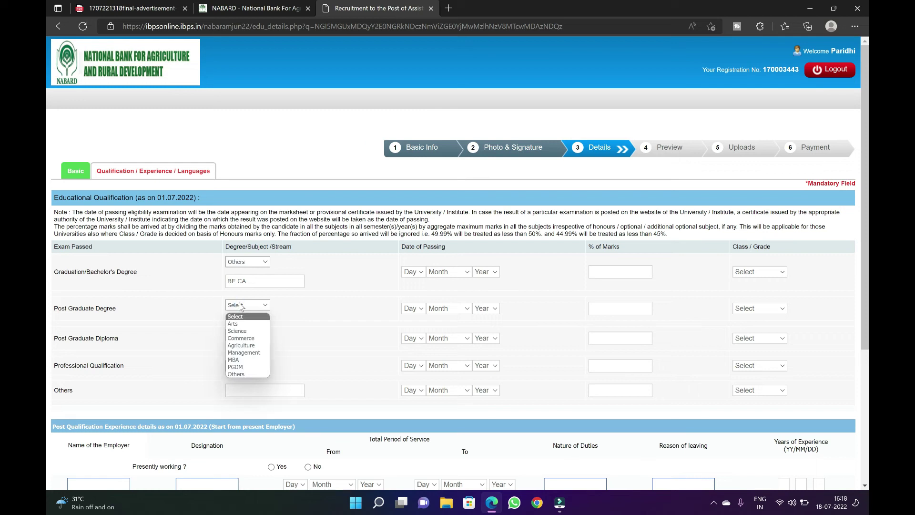
{"action": "left_click", "coordinate": [296, 324]}
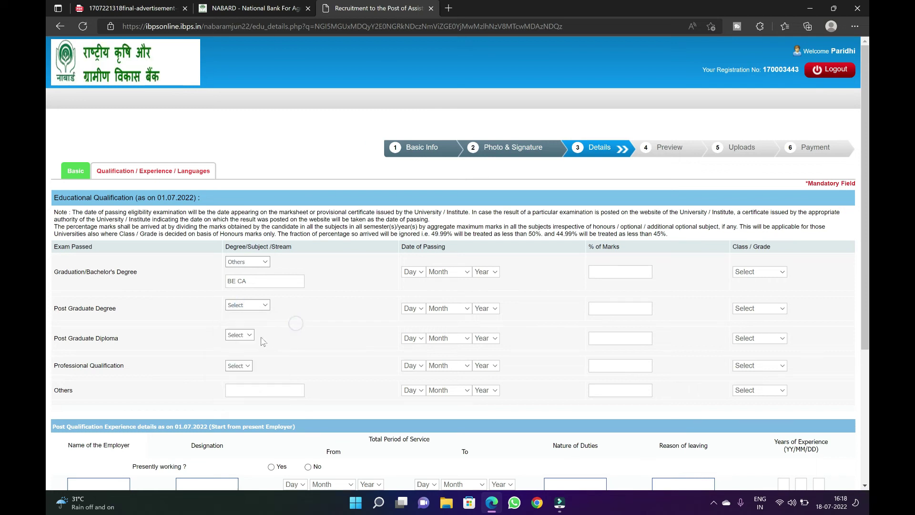
{"action": "left_click", "coordinate": [245, 335]}
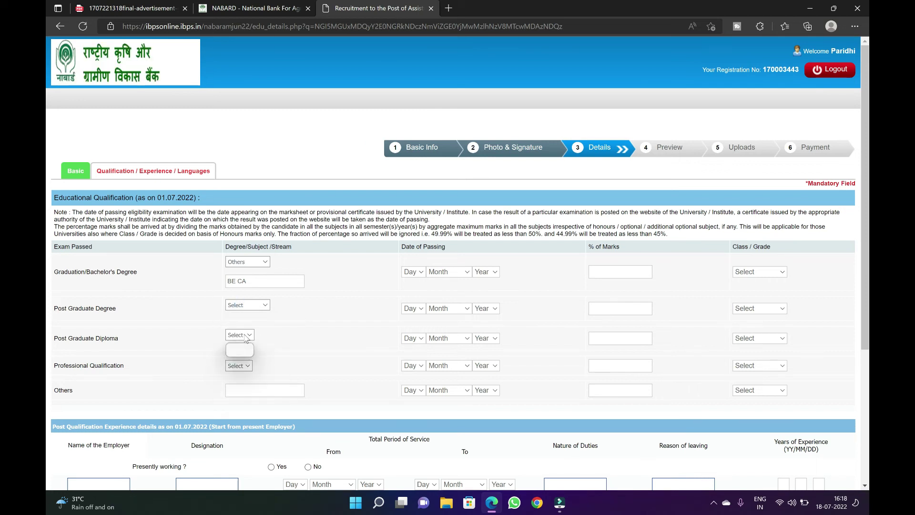
{"action": "left_click", "coordinate": [321, 371]}
{"action": "left_click", "coordinate": [240, 366]}
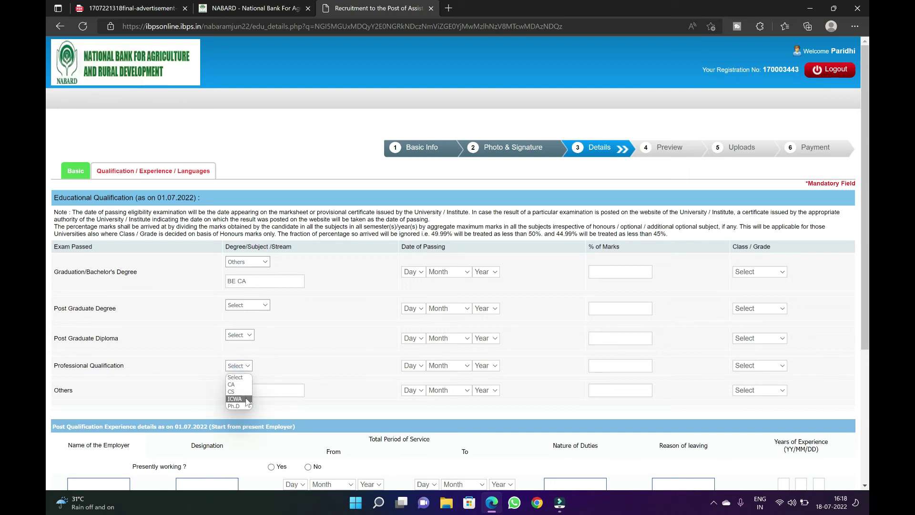
{"action": "left_click", "coordinate": [329, 346]}
Add a second employer row under Post Qualification Experience and validate the form
{"action": "scroll", "coordinate": [330, 346], "scroll_direction": "down", "scroll_amount": 3}
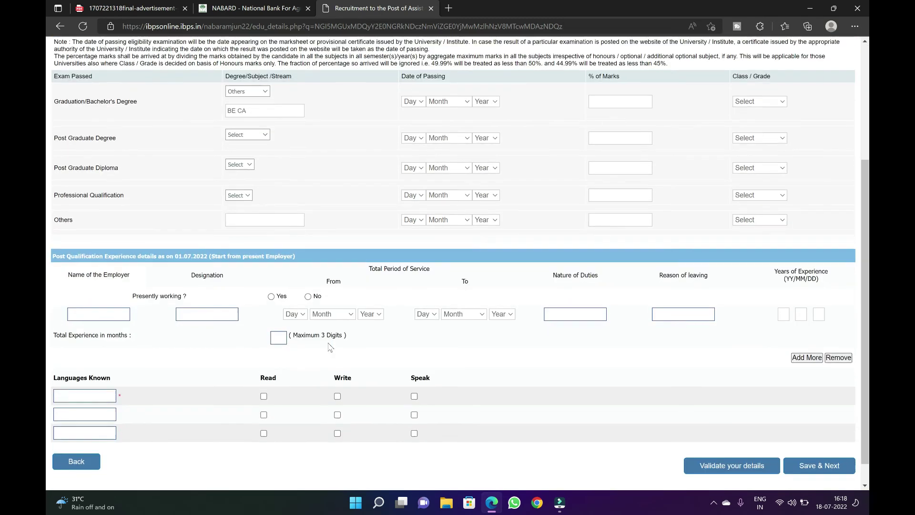
{"action": "scroll", "coordinate": [330, 347], "scroll_direction": "down", "scroll_amount": 1}
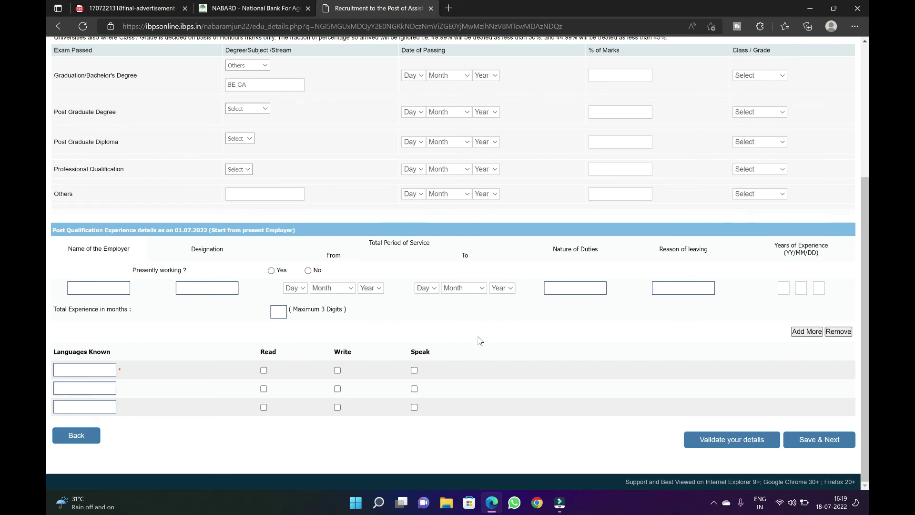
{"action": "left_click", "coordinate": [799, 332]}
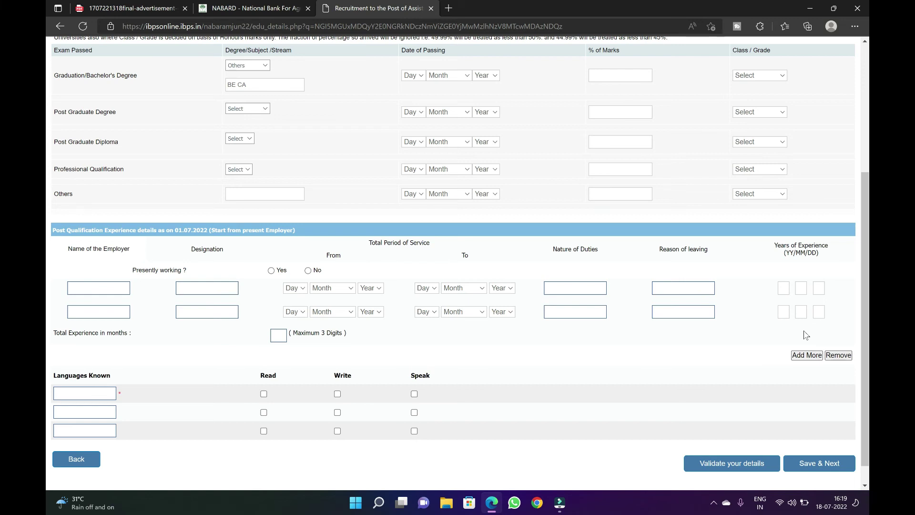
{"action": "scroll", "coordinate": [69, 217], "scroll_direction": "down", "scroll_amount": 1}
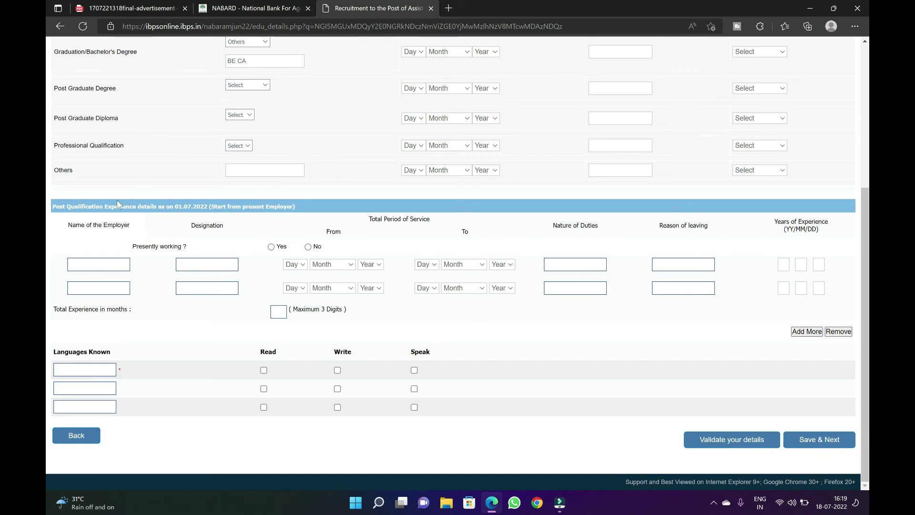
{"action": "left_click", "coordinate": [734, 439]}
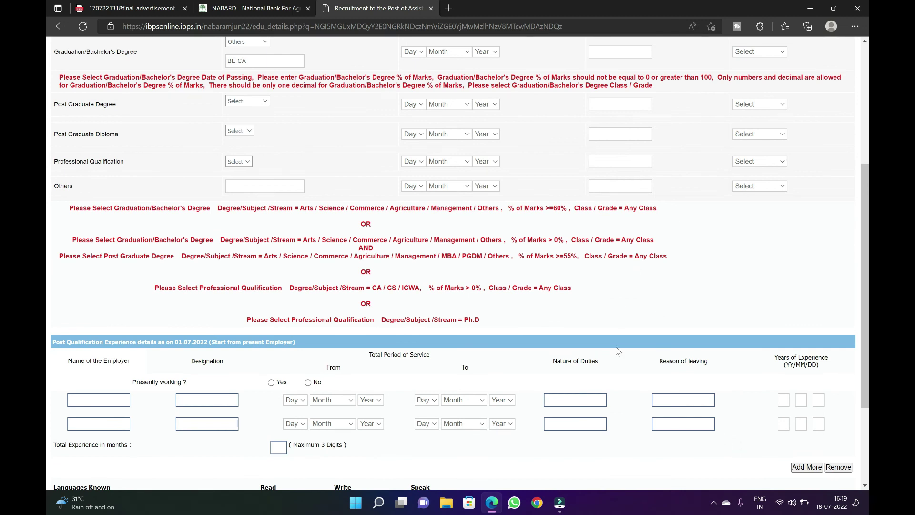
Review the validation messages, then save the details and go to the registration preview
{"action": "scroll", "coordinate": [618, 351], "scroll_direction": "down", "scroll_amount": 3}
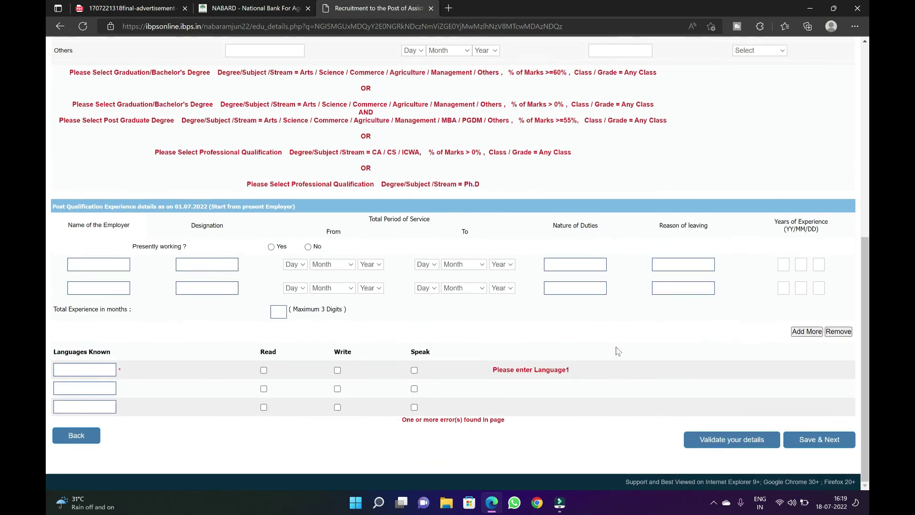
{"action": "scroll", "coordinate": [617, 351], "scroll_direction": "up", "scroll_amount": 8}
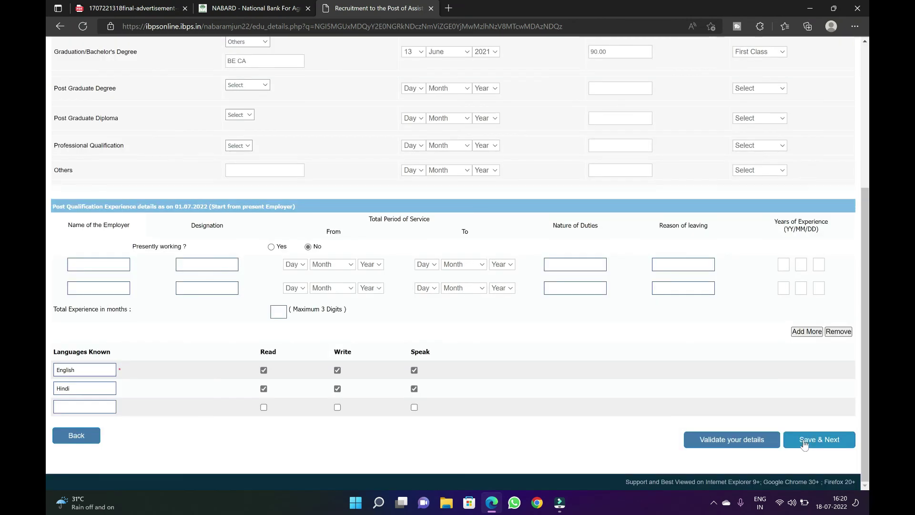
{"action": "left_click", "coordinate": [803, 444]}
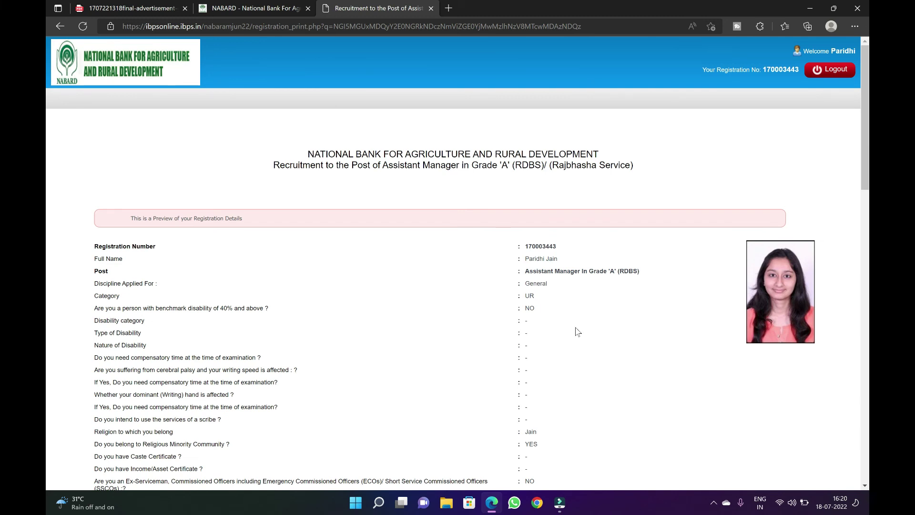
Tick 'I Agree' on the preview declaration and submit with Complete Registration
{"action": "scroll", "coordinate": [577, 332], "scroll_direction": "down", "scroll_amount": 20}
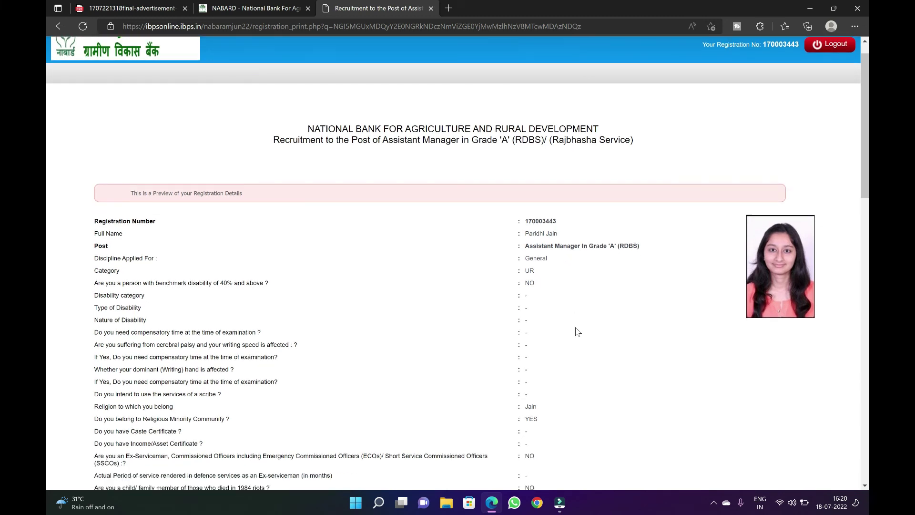
{"action": "scroll", "coordinate": [576, 331], "scroll_direction": "down", "scroll_amount": 4}
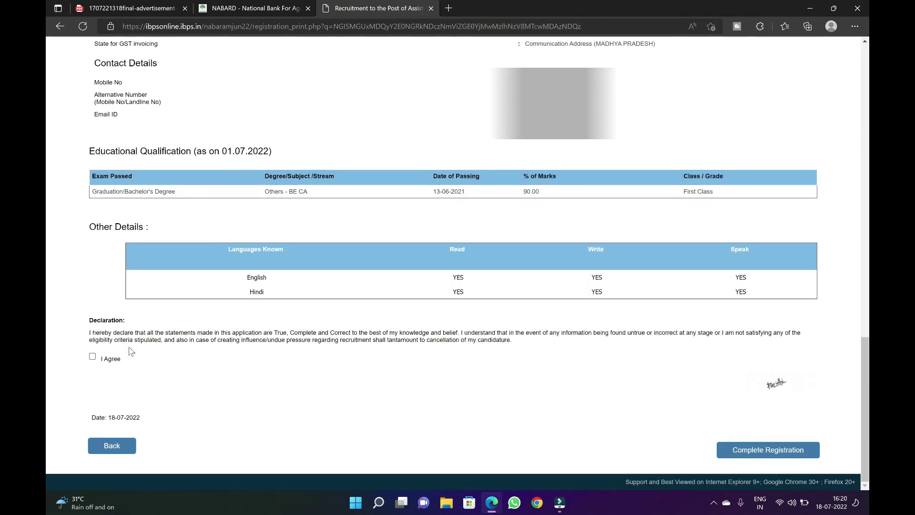
{"action": "left_click", "coordinate": [92, 356]}
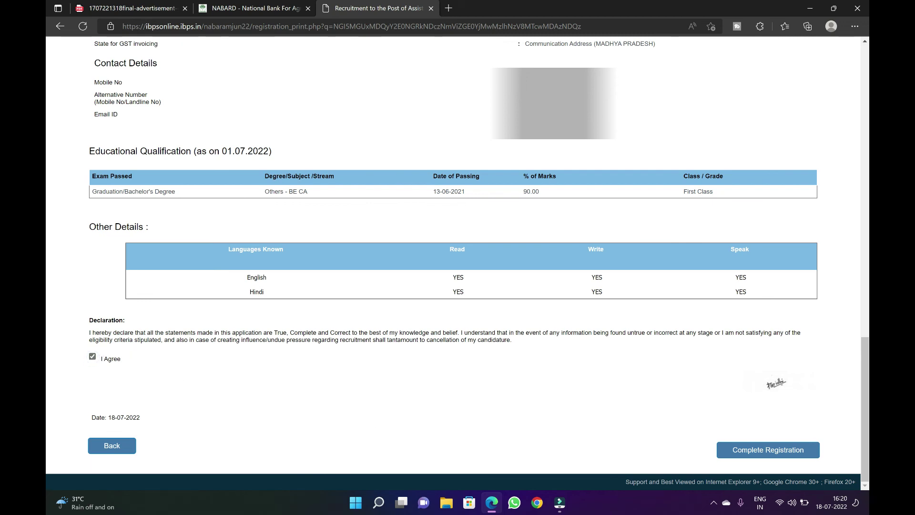
{"action": "left_click", "coordinate": [746, 457]}
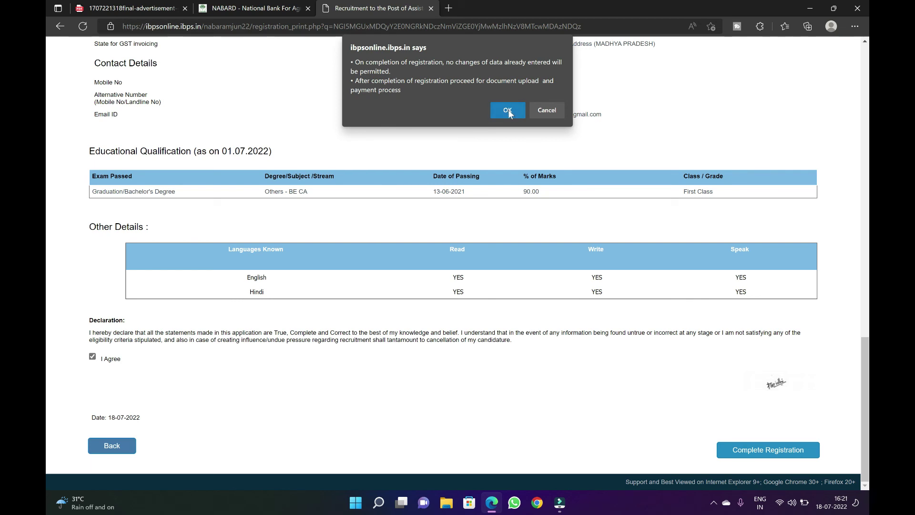
Confirm both warnings to finish registration and reach the document upload step
{"action": "left_click", "coordinate": [508, 110]}
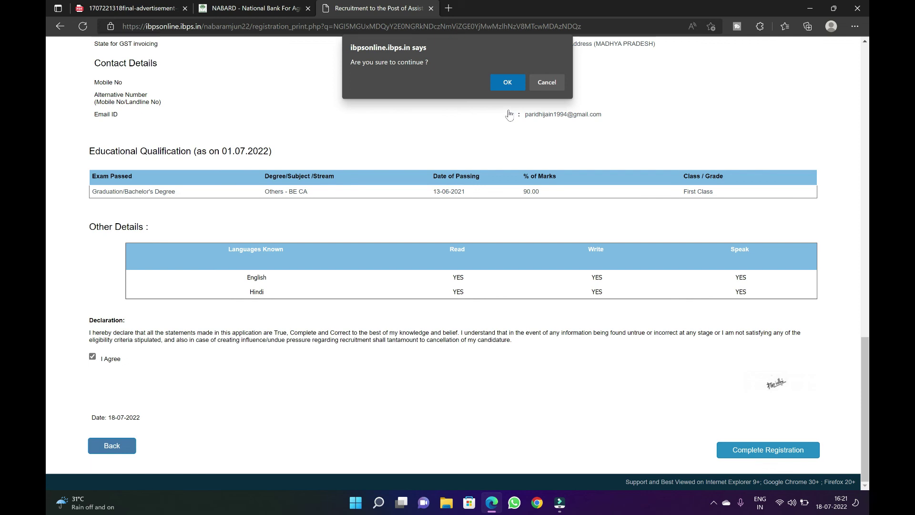
{"action": "left_click", "coordinate": [507, 82]}
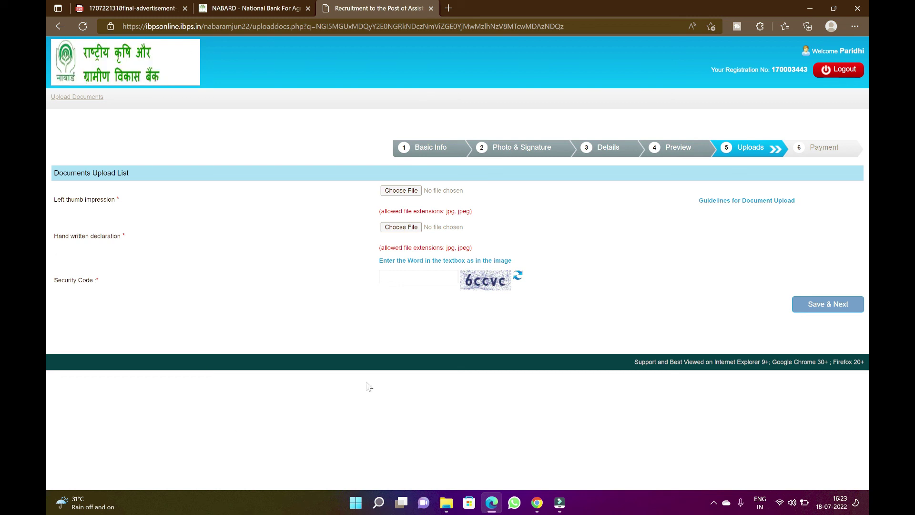
Open the thumb impression image from the Desktop nabard folder, then switch to hand declaration.jpeg
{"action": "left_click", "coordinate": [447, 506]}
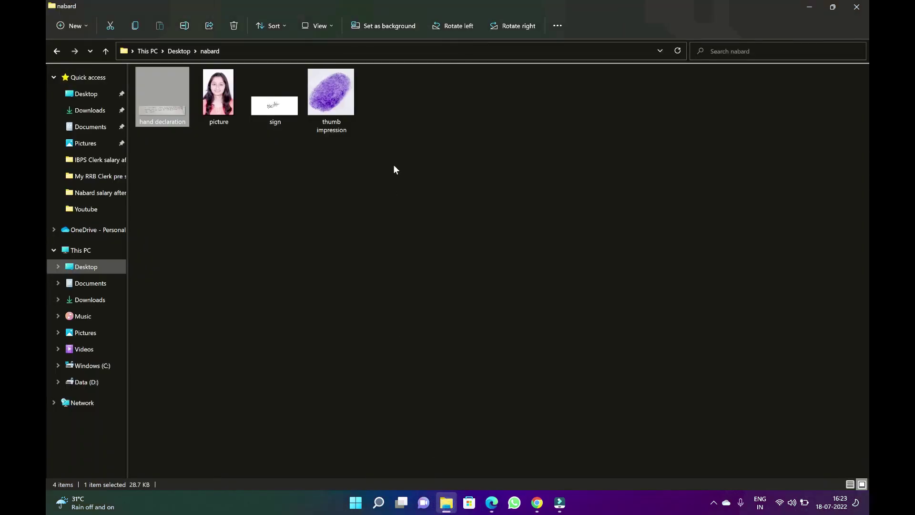
{"action": "double_click", "coordinate": [333, 105]}
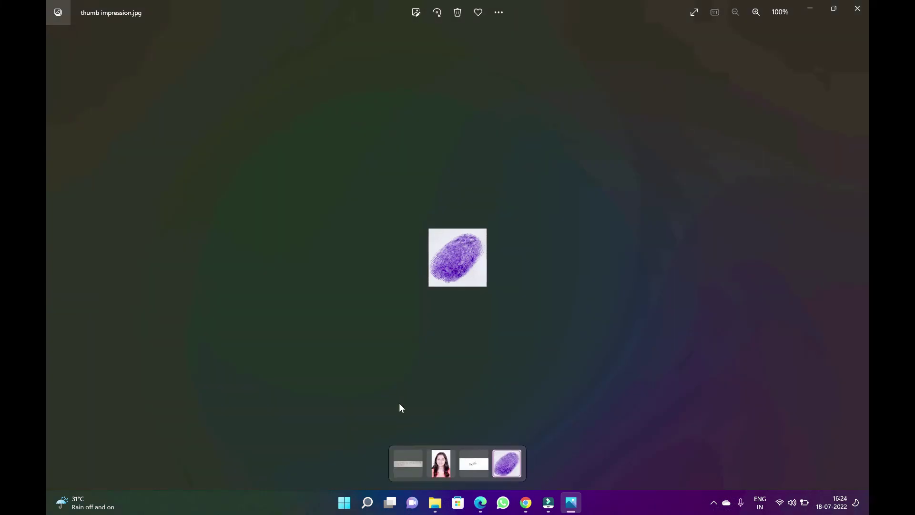
{"action": "left_click", "coordinate": [408, 463]}
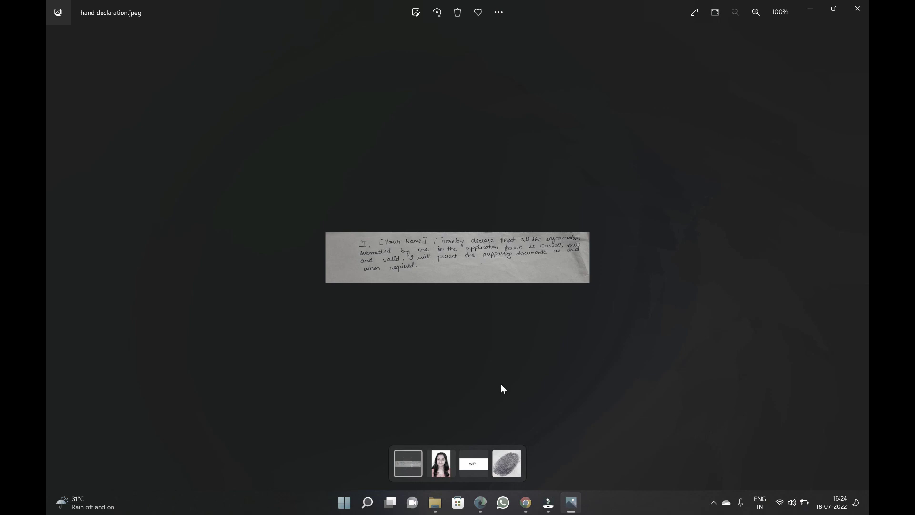
Zoom in and out on hand declaration.jpeg in Photos to read the handwritten declaration
{"action": "scroll", "coordinate": [501, 384], "scroll_direction": "up", "scroll_amount": 4}
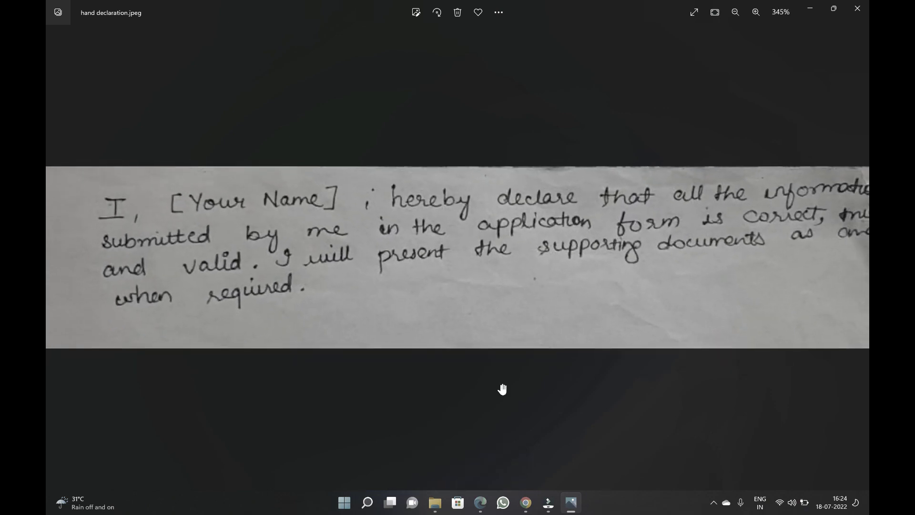
{"action": "scroll", "coordinate": [502, 388], "scroll_direction": "down", "scroll_amount": 1}
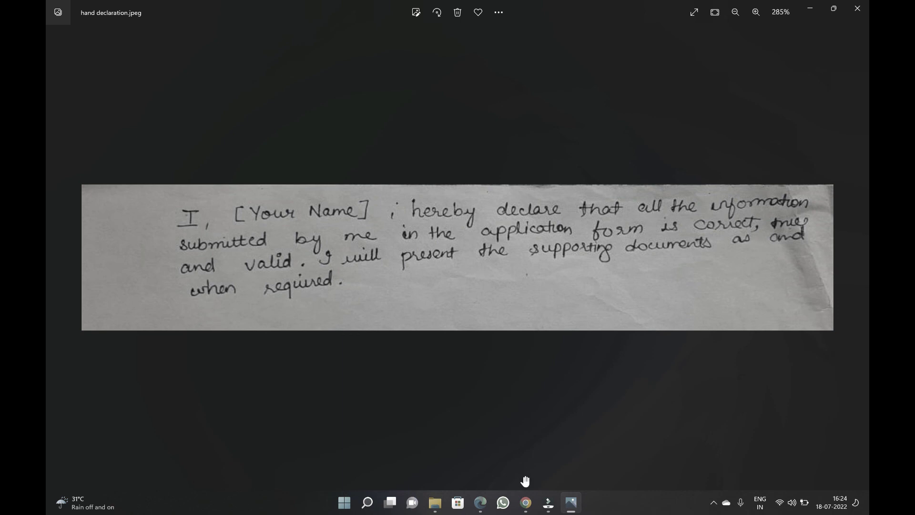
Back in Edge, submit the empty Upload Documents page with 'Save & Next'
{"action": "left_click", "coordinate": [478, 506]}
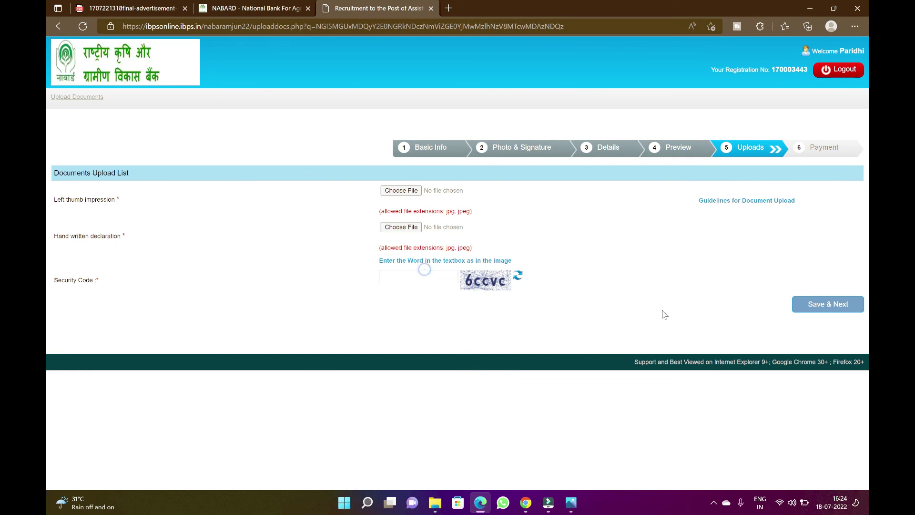
{"action": "left_click", "coordinate": [814, 308]}
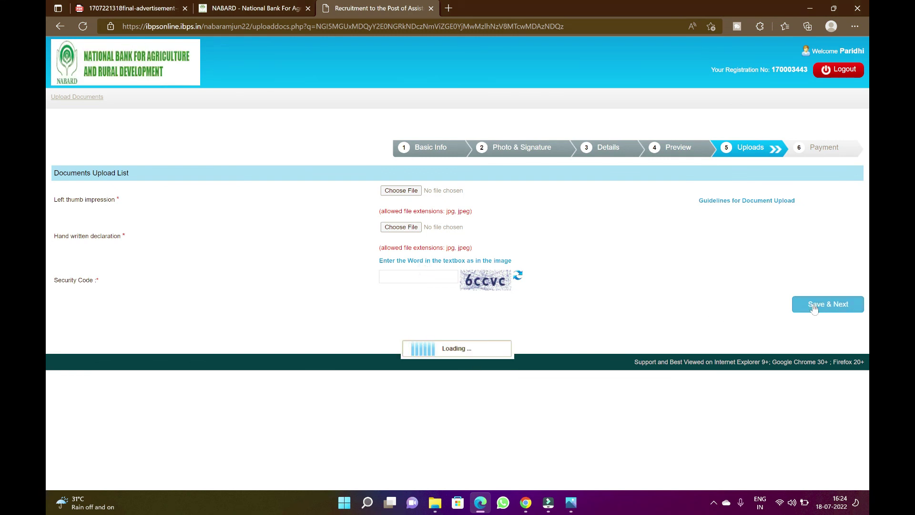